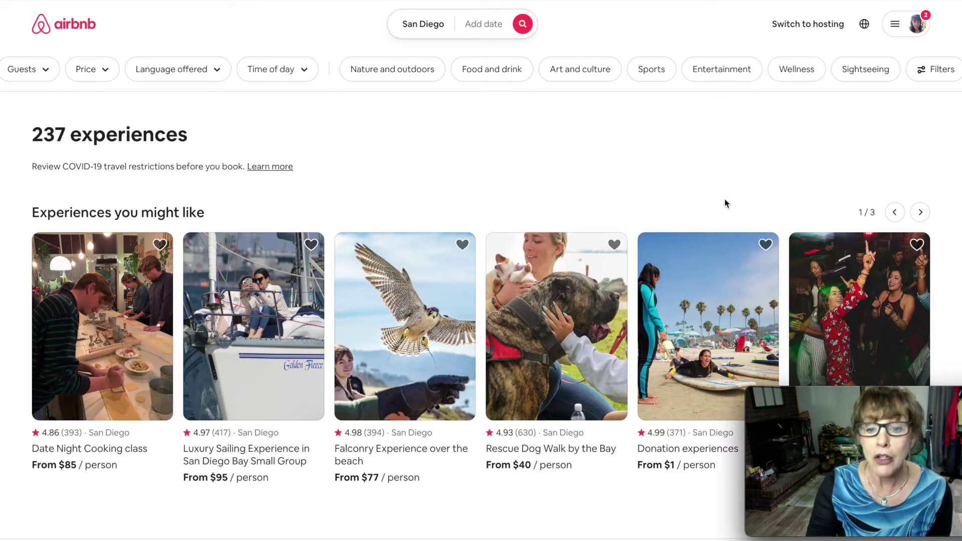
# Step: Switch to hosting and start creating a brand-new listing
pyautogui.click(810, 28)
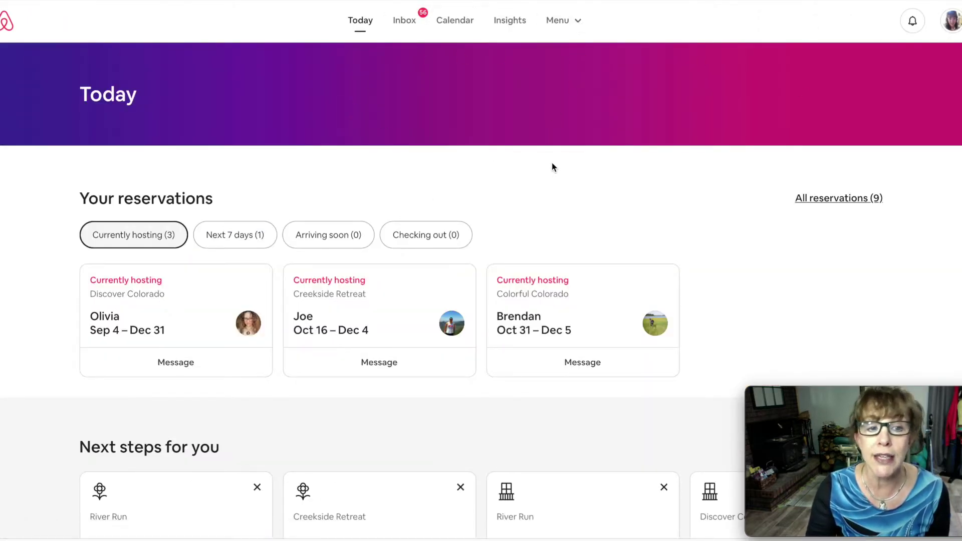
pyautogui.click(567, 28)
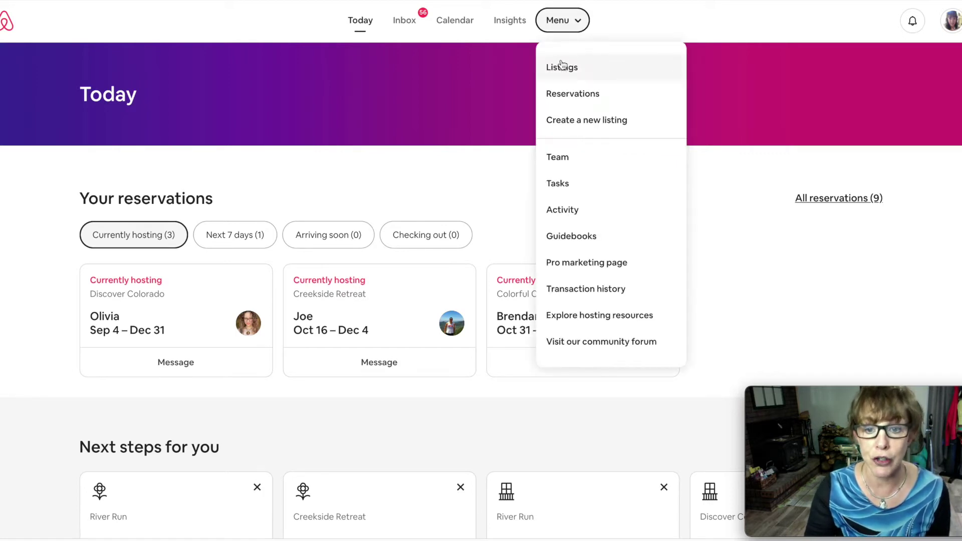
pyautogui.click(558, 122)
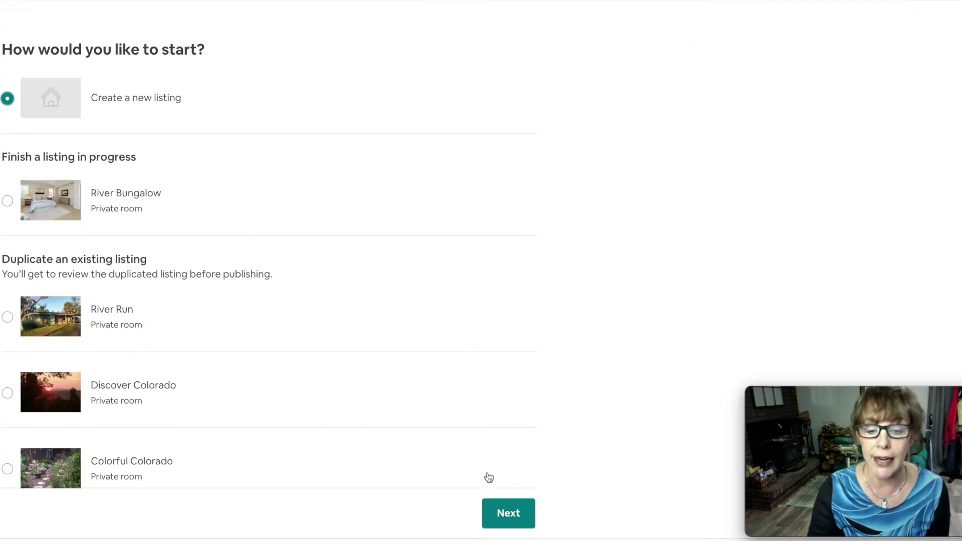
pyautogui.click(507, 521)
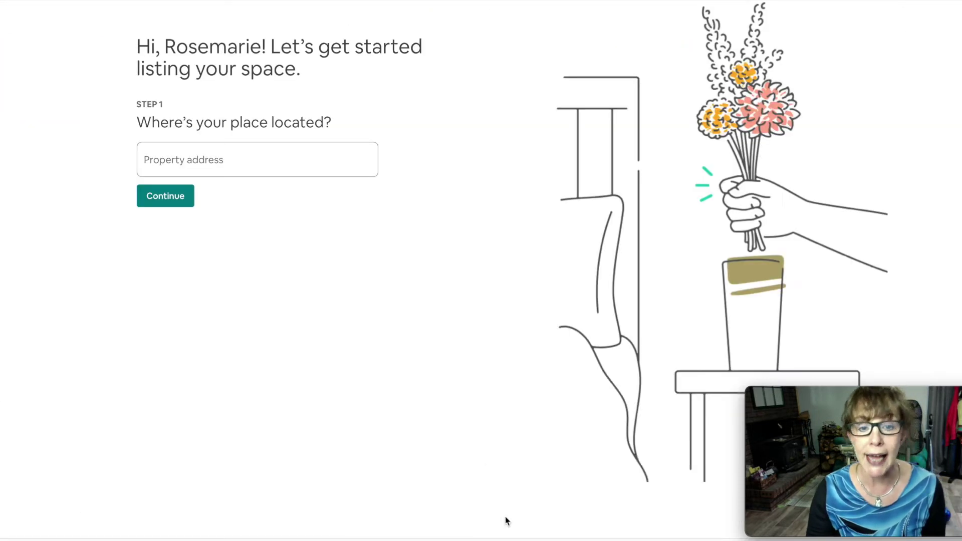
# Step: Enter the property address, pick the first suggested match, and confirm it
pyautogui.click(230, 161)
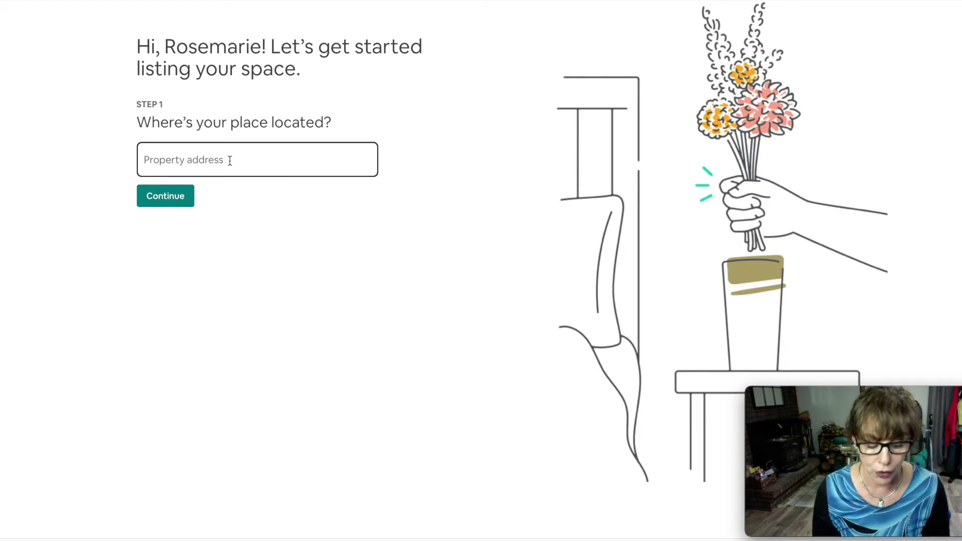
pyautogui.write('23')
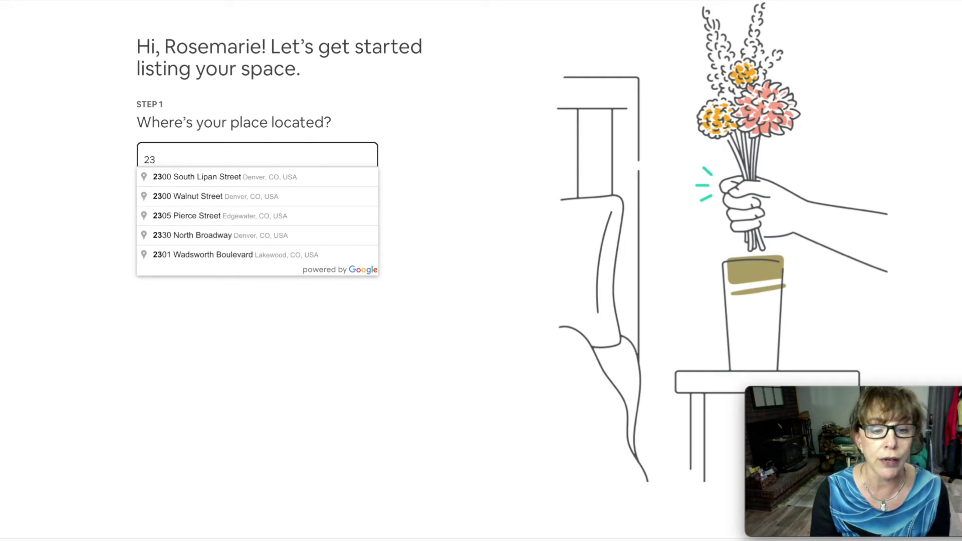
pyautogui.click(218, 179)
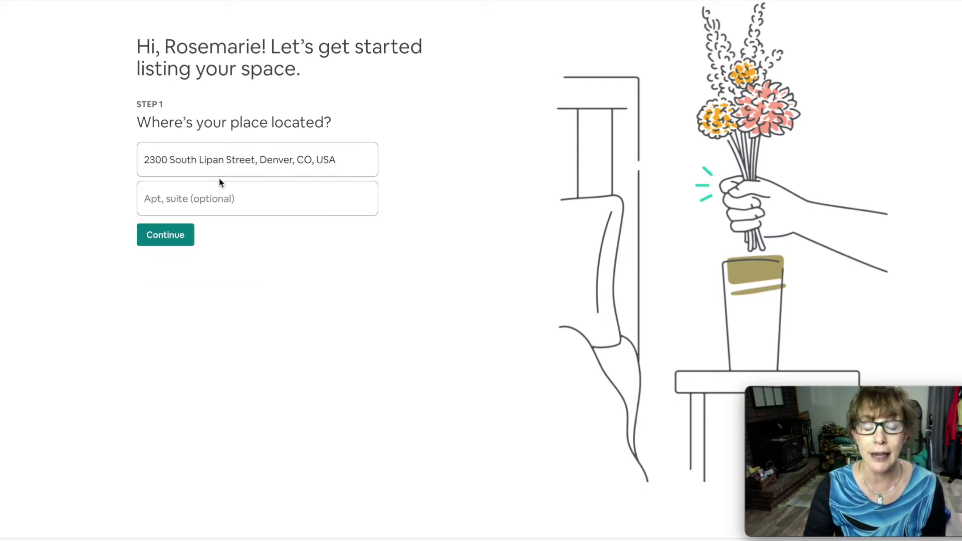
pyautogui.click(170, 235)
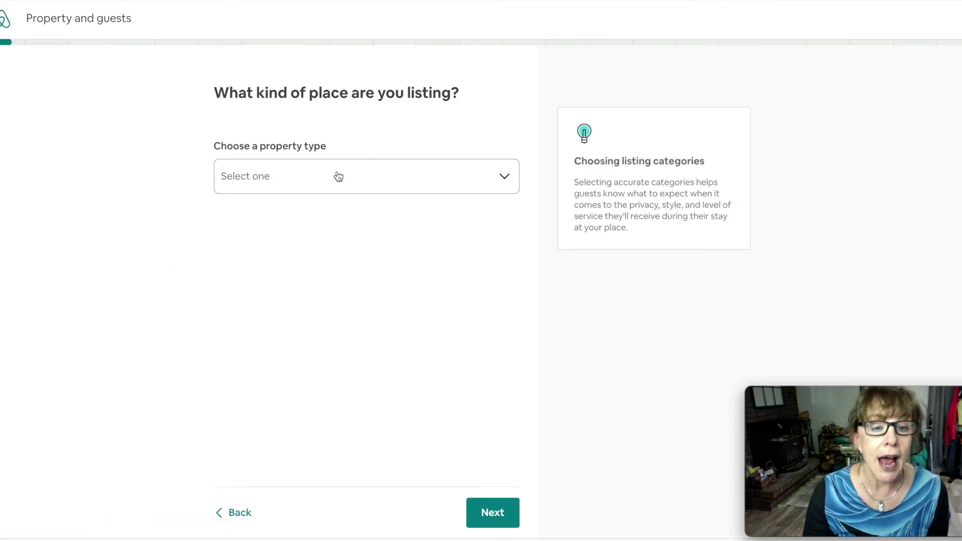
# Step: Set the property type to House, category Residential home
pyautogui.click(503, 181)
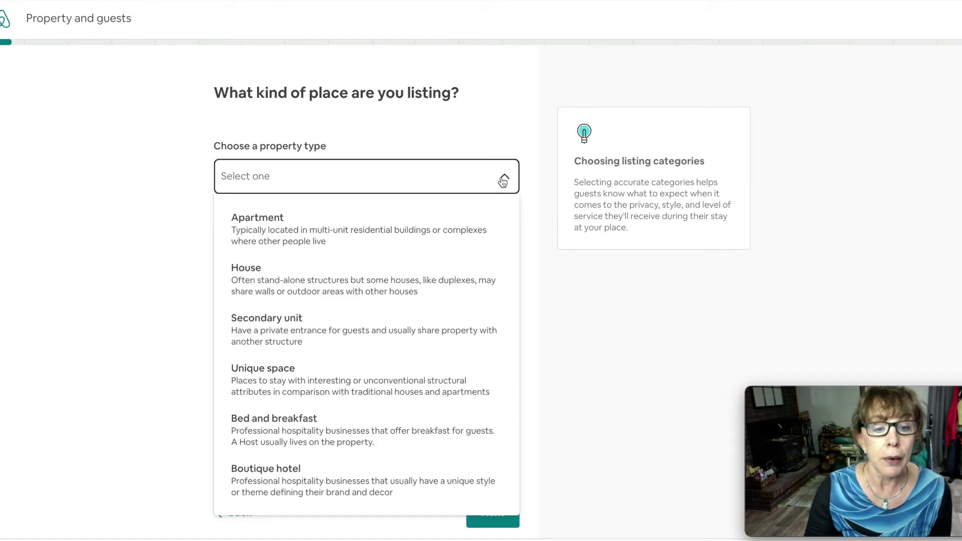
pyautogui.click(359, 287)
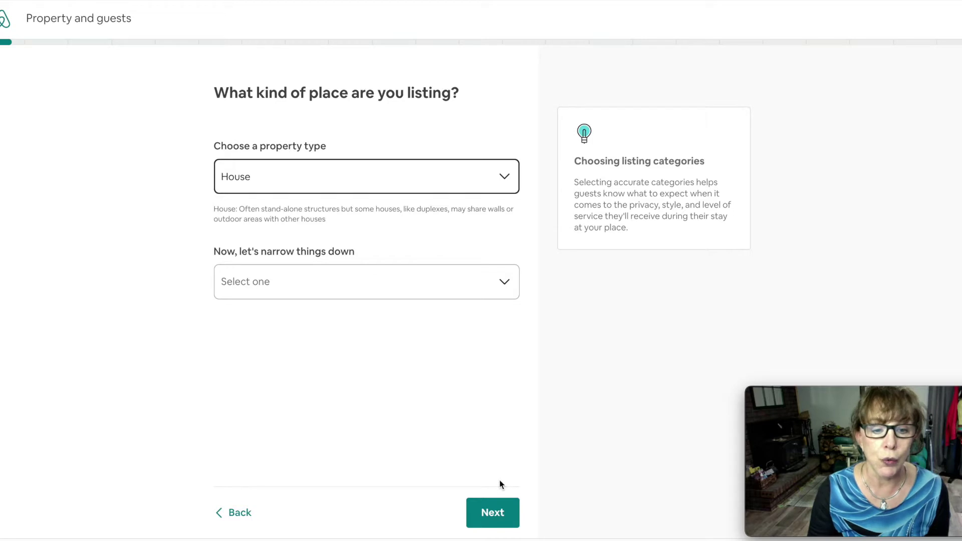
pyautogui.click(503, 282)
pyautogui.scroll(-1, 491, 321)
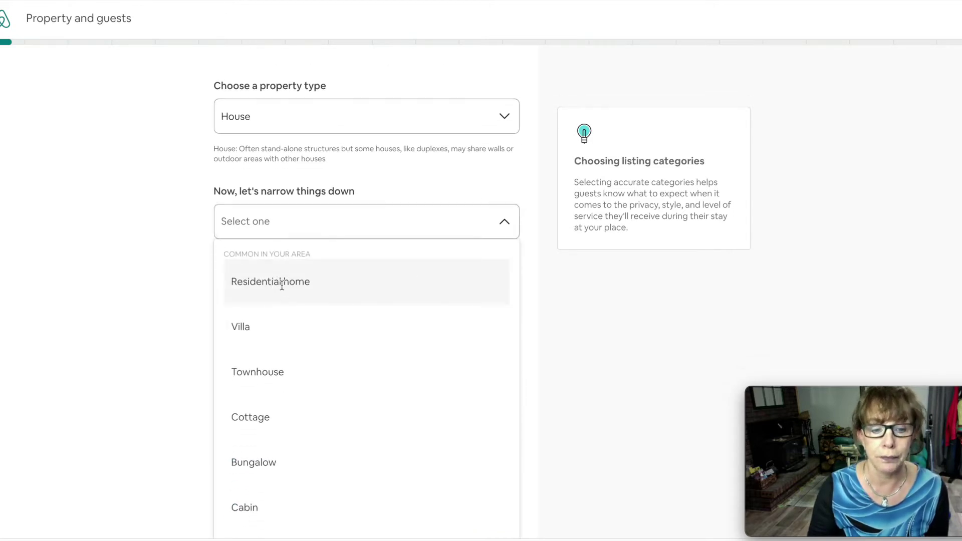
pyautogui.click(280, 283)
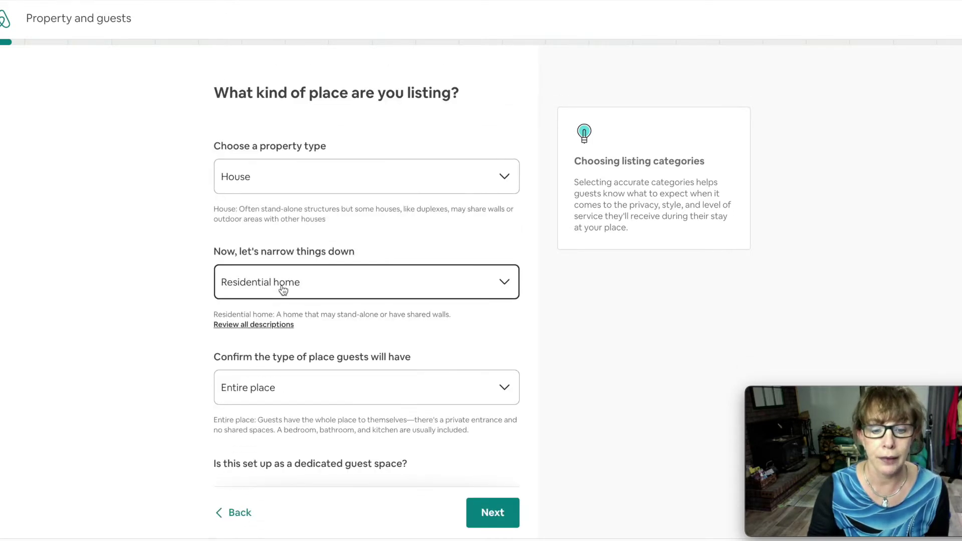
# Step: Offer guests a private room in a space primarily set up for guests
pyautogui.click(503, 393)
pyautogui.scroll(-2, 536, 375)
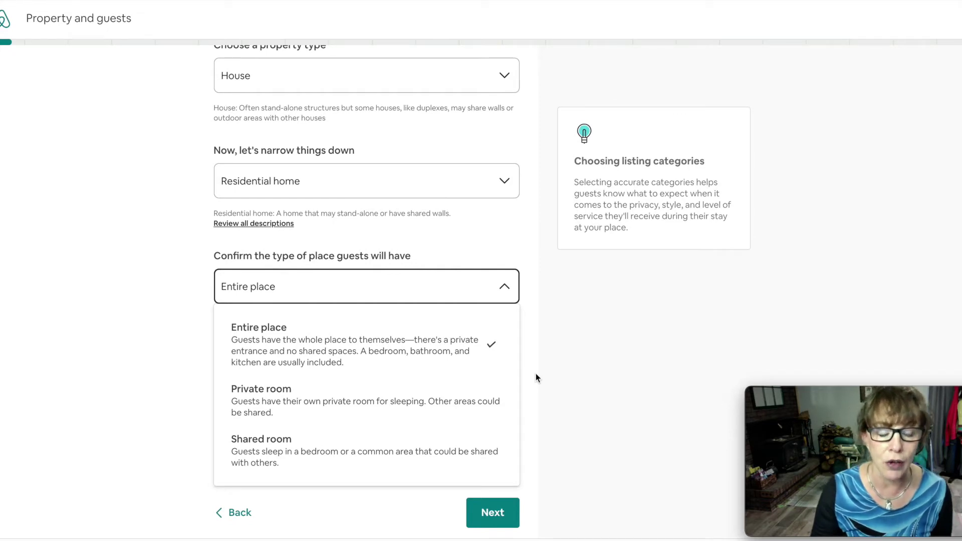
pyautogui.click(293, 407)
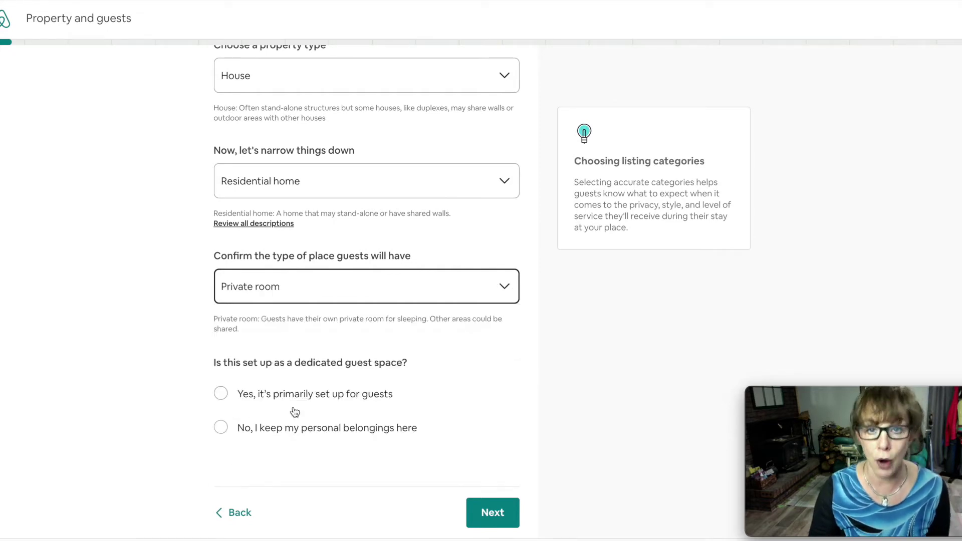
pyautogui.click(499, 518)
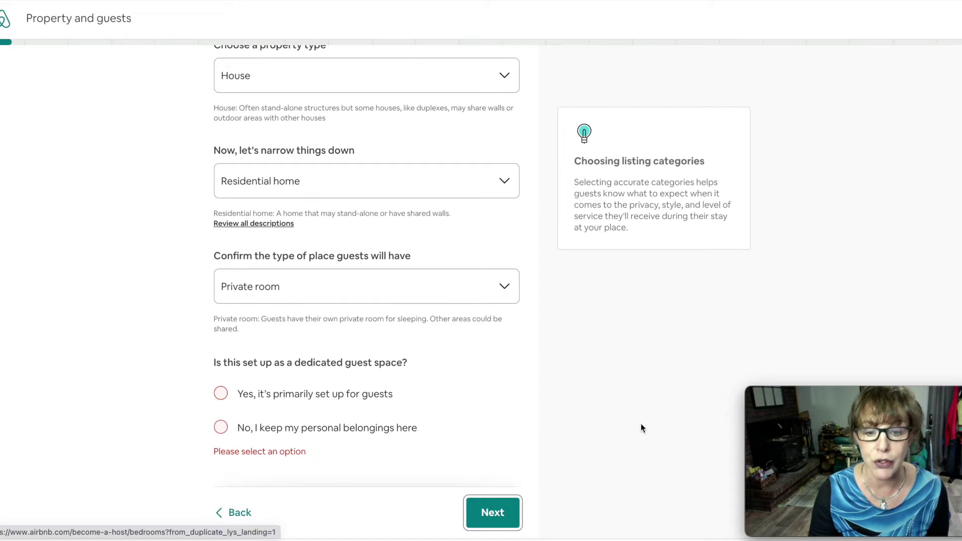
pyautogui.scroll(-1, 398, 390)
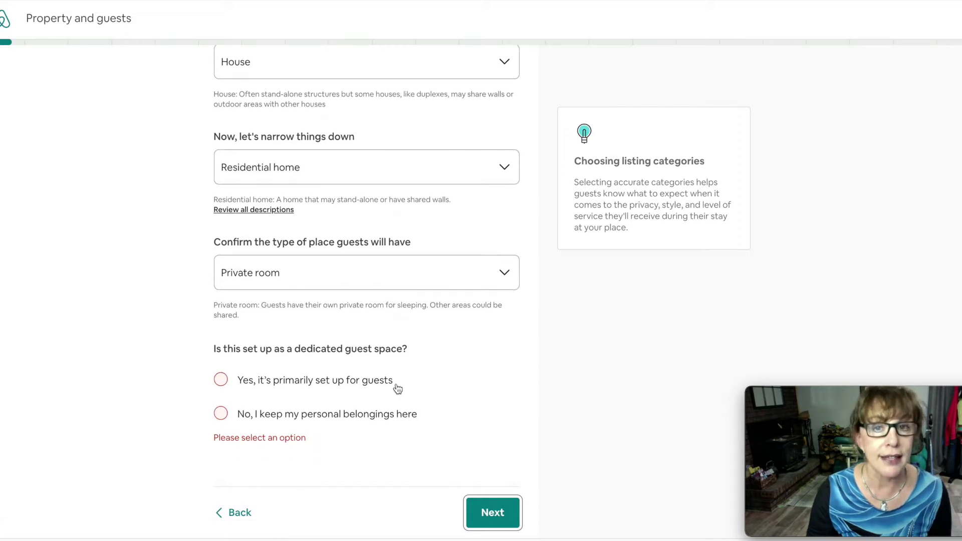
pyautogui.click(222, 382)
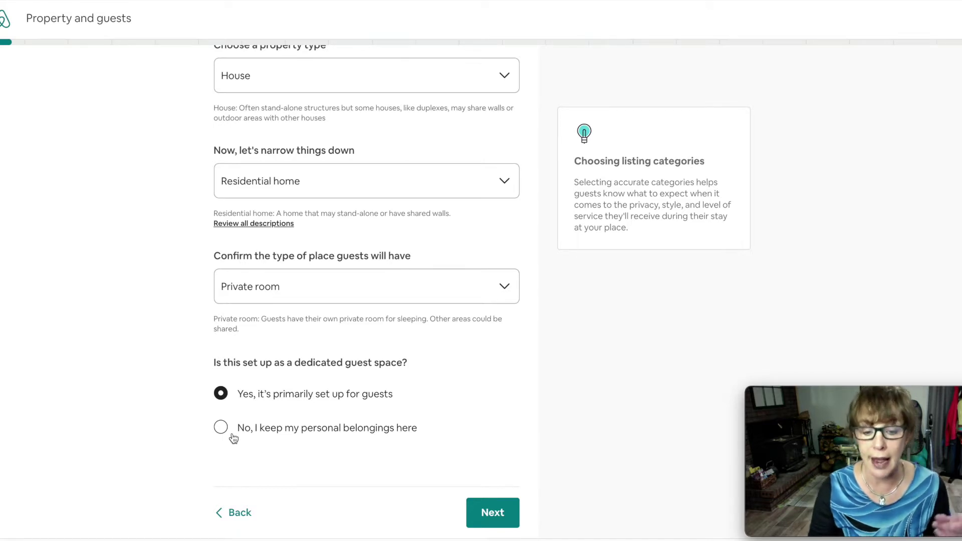
pyautogui.click(499, 514)
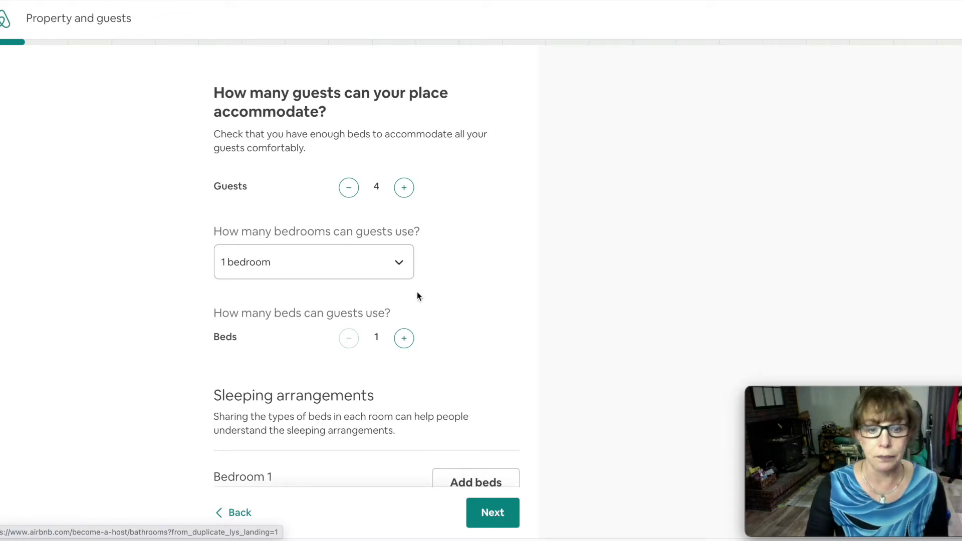
# Step: Lower the guest count to 1
pyautogui.click(350, 189)
pyautogui.click(350, 189)
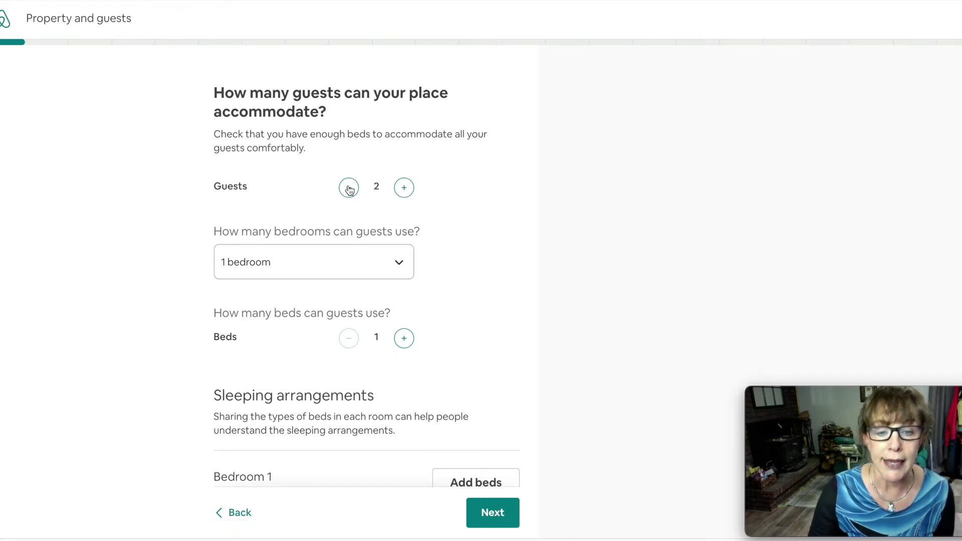
pyautogui.click(349, 189)
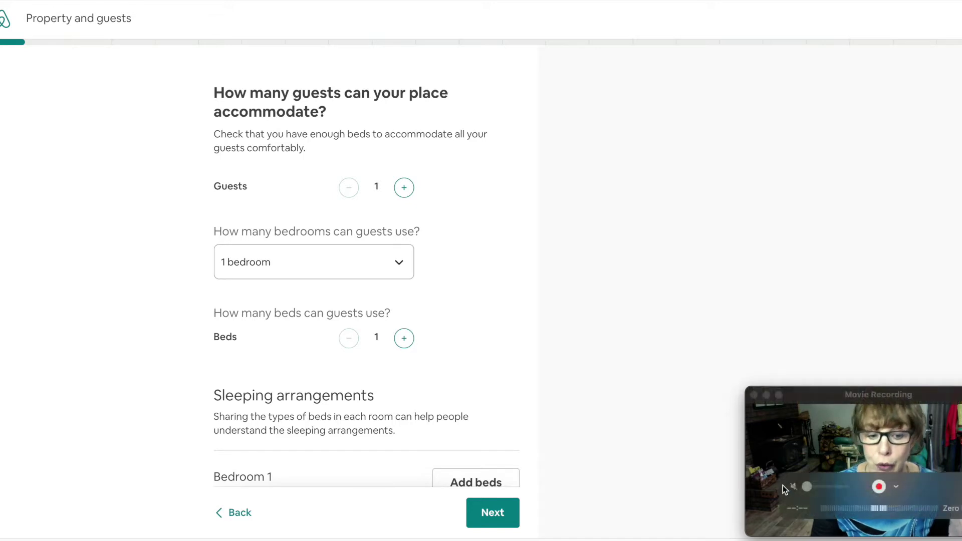
# Step: Give Bedroom 1 one queen bed
pyautogui.scroll(-3, 649, 406)
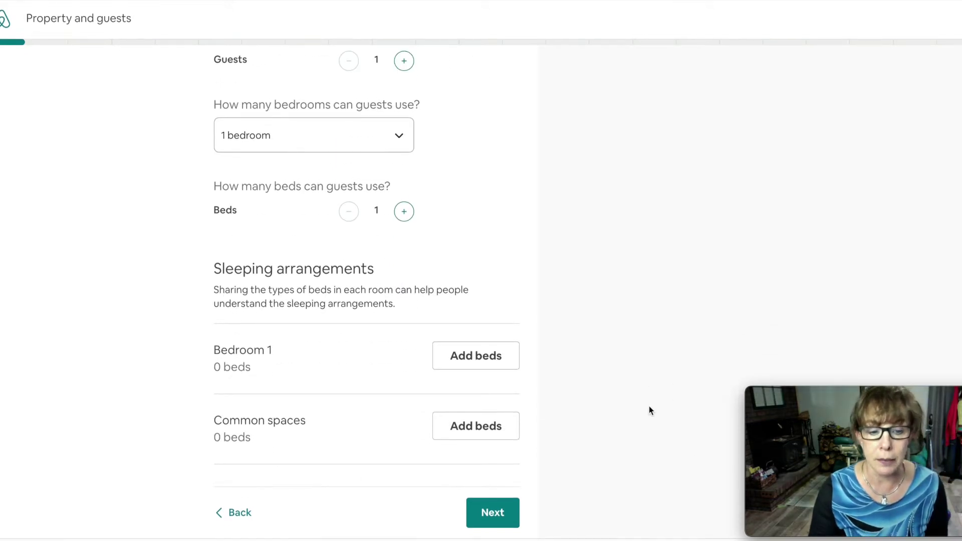
pyautogui.click(475, 365)
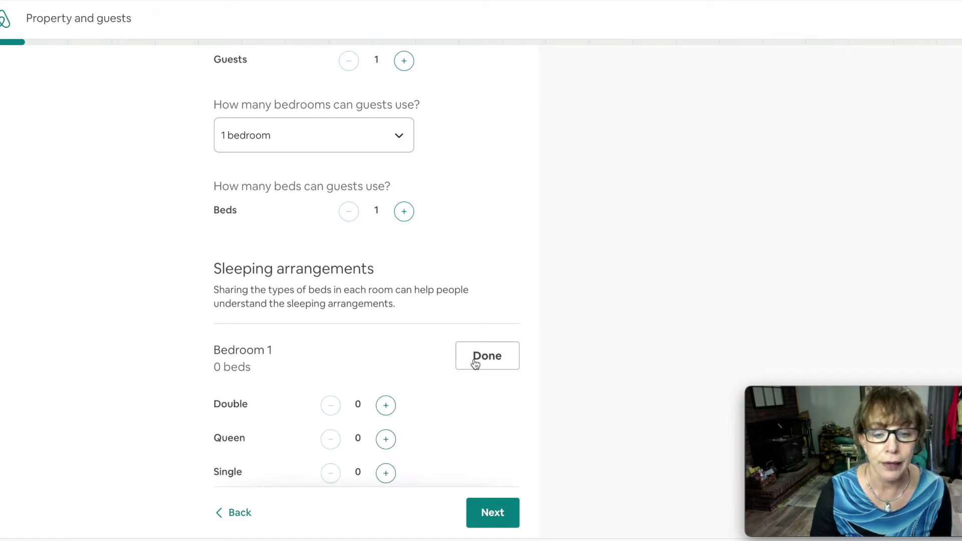
pyautogui.click(387, 439)
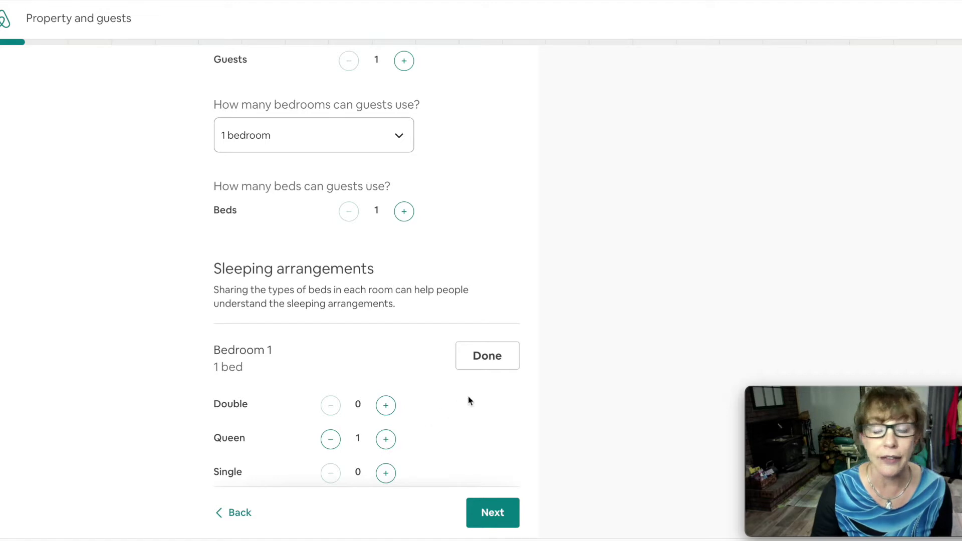
pyautogui.click(481, 364)
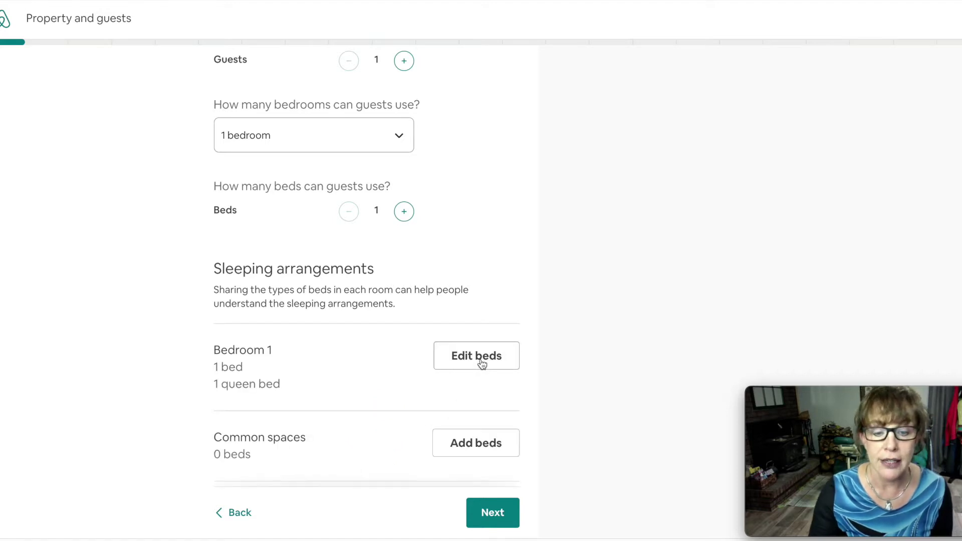
# Step: Add 5 sofa beds to the common spaces
pyautogui.scroll(-1, 612, 436)
pyautogui.click(478, 423)
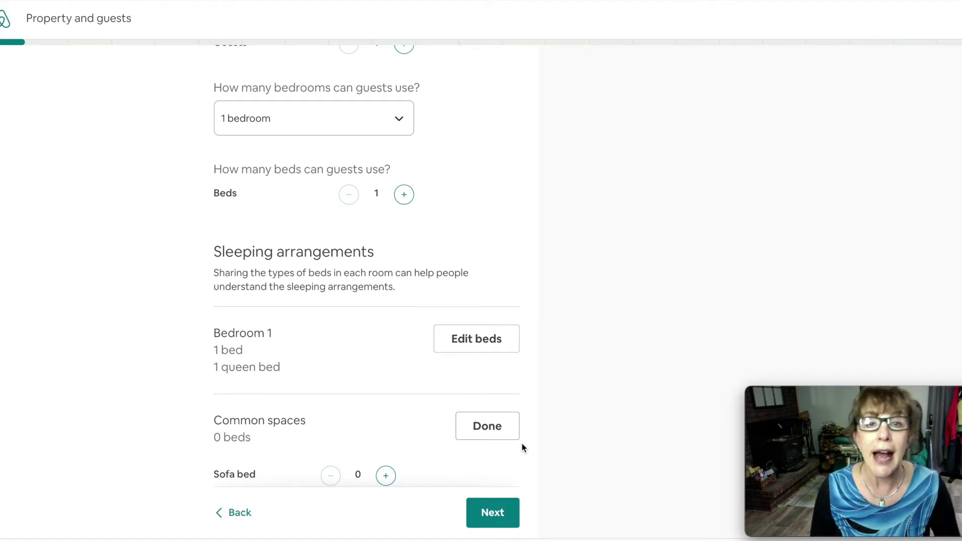
pyautogui.click(385, 476)
pyautogui.click(385, 476)
pyautogui.click(384, 476)
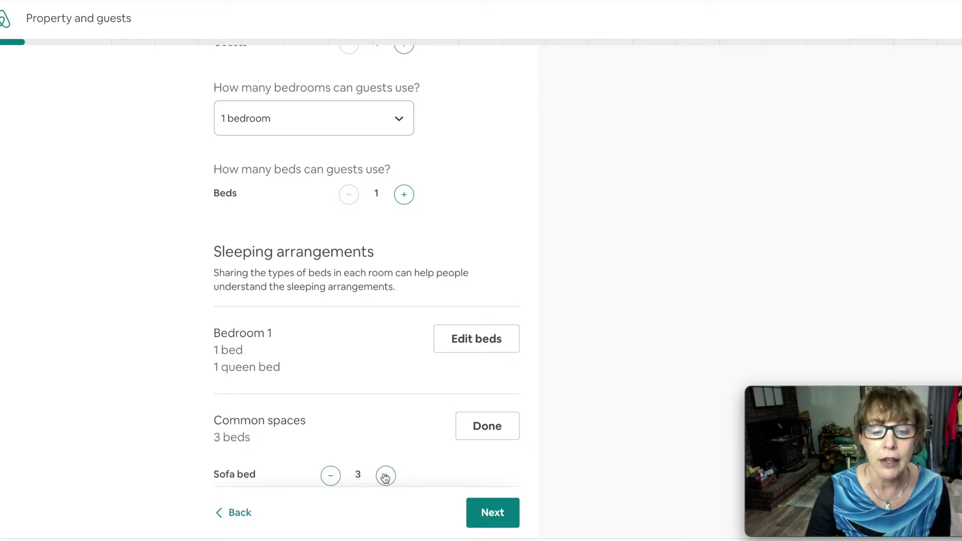
pyautogui.click(385, 476)
pyautogui.click(385, 476)
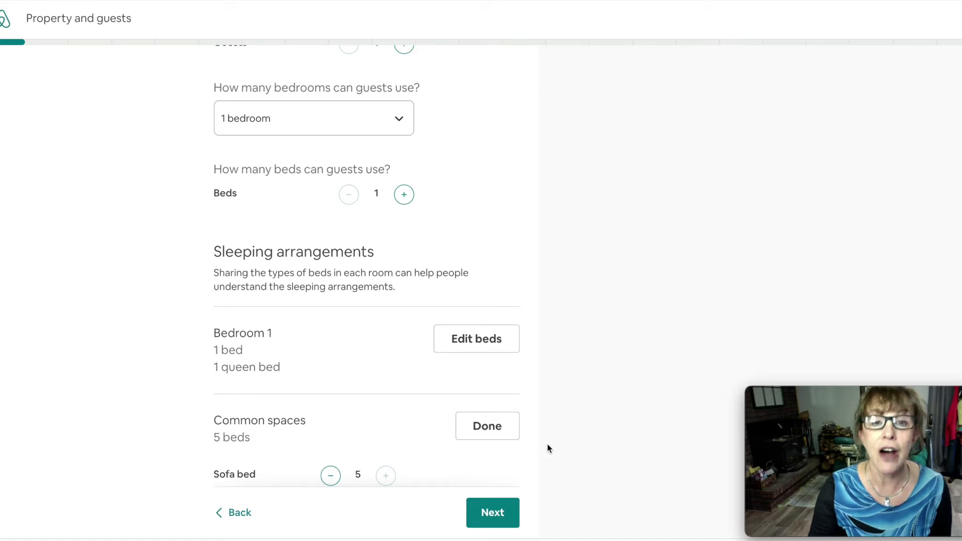
pyautogui.scroll(-3, 546, 451)
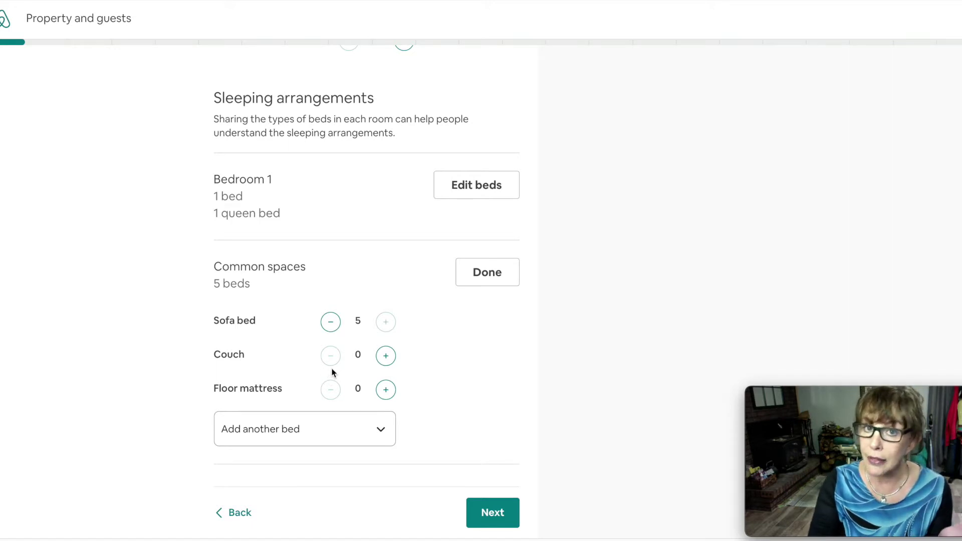
# Step: Keep United States as the country and submit the street address
pyautogui.click(494, 515)
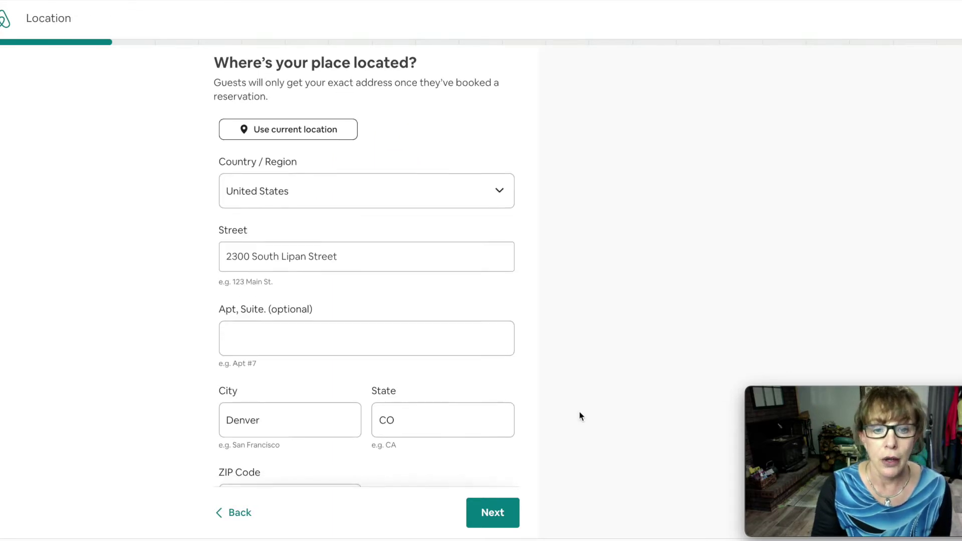
pyautogui.scroll(-1, 580, 411)
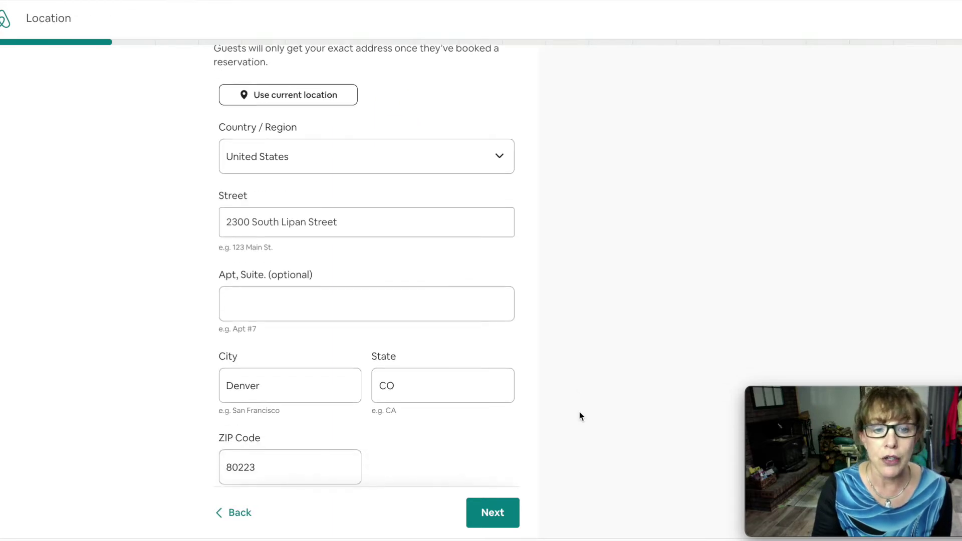
pyautogui.click(504, 158)
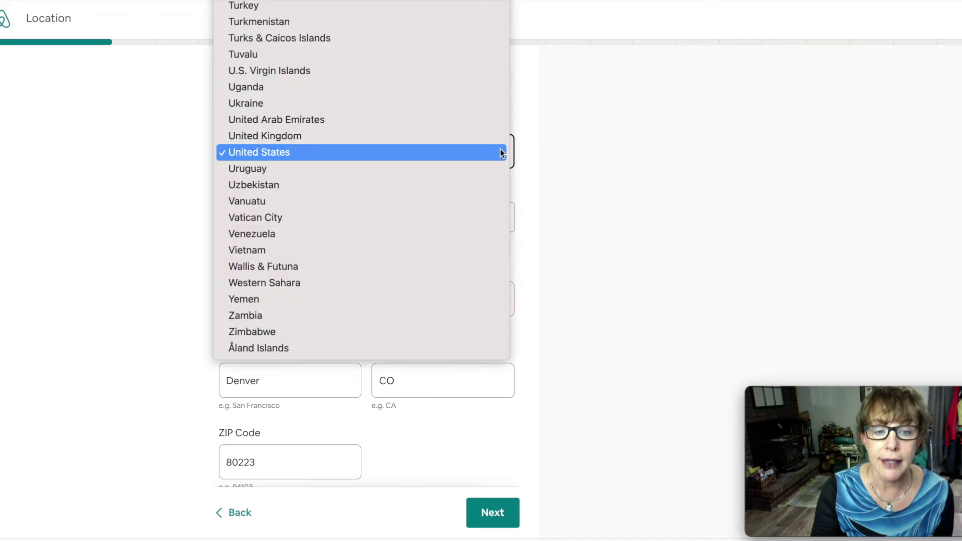
pyautogui.click(446, 153)
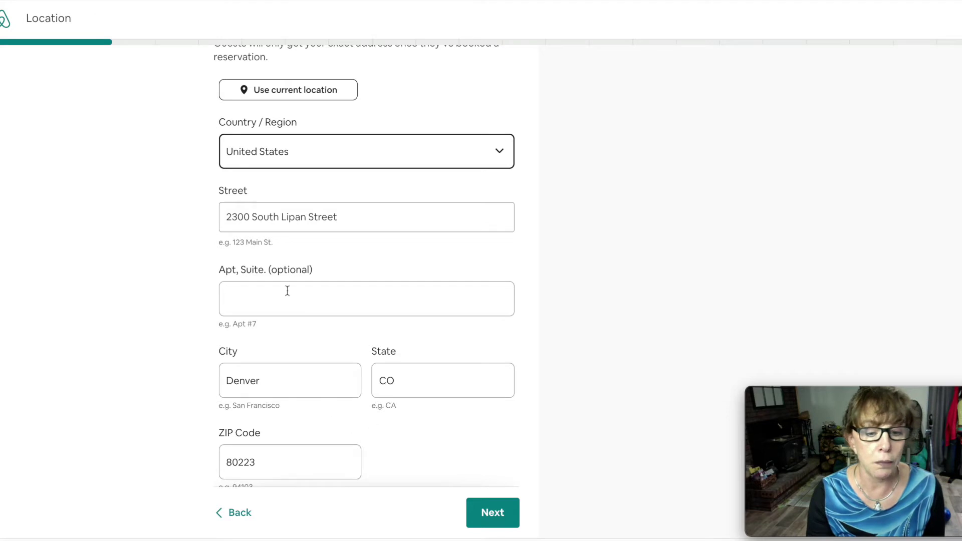
pyautogui.scroll(-1, 410, 318)
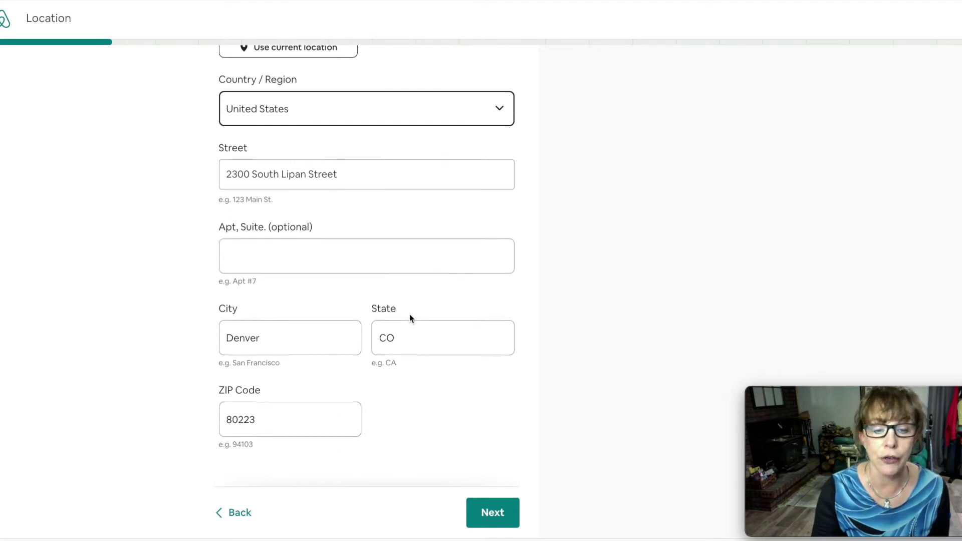
pyautogui.click(493, 515)
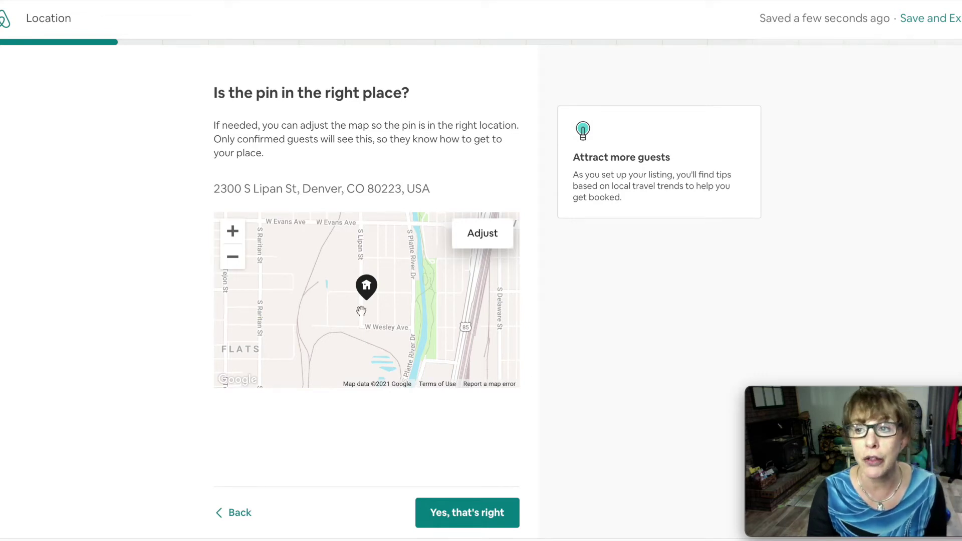
# Step: Nudge the map pin slightly, save its position, and confirm the location is right
pyautogui.click(395, 350)
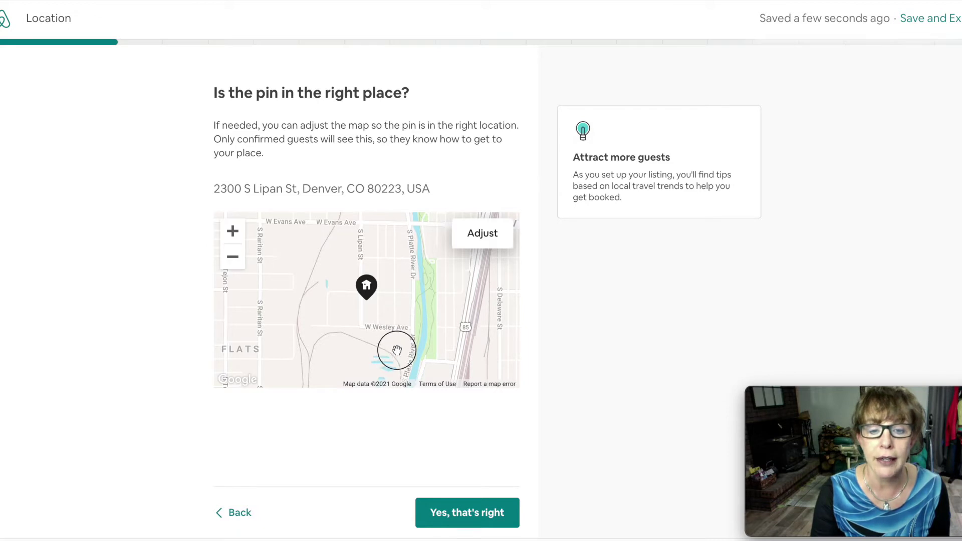
pyautogui.click(484, 232)
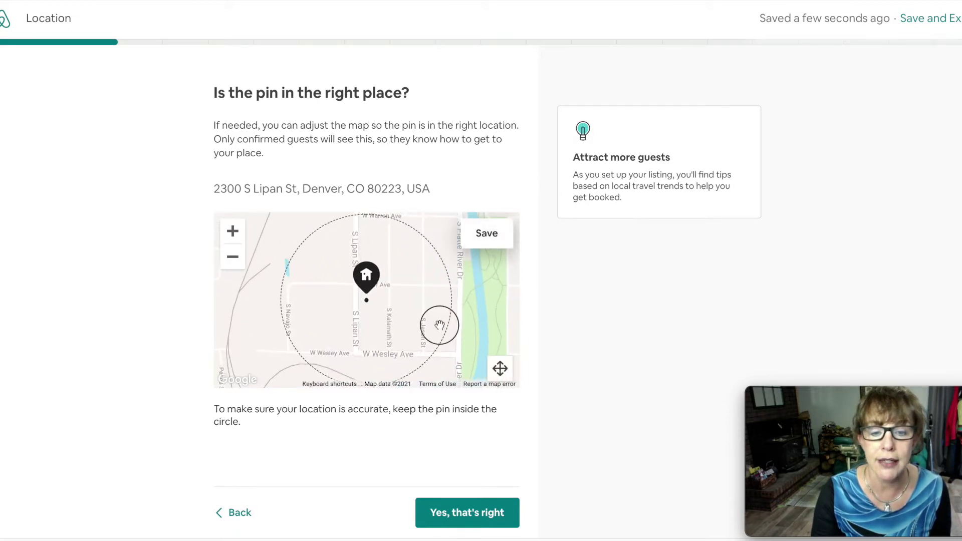
pyautogui.moveTo(440, 325)
pyautogui.mouseDown()
pyautogui.moveTo(408, 337)
pyautogui.moveTo(389, 378)
pyautogui.moveTo(474, 361)
pyautogui.moveTo(450, 327)
pyautogui.moveTo(440, 345)
pyautogui.moveTo(445, 334)
pyautogui.mouseUp()
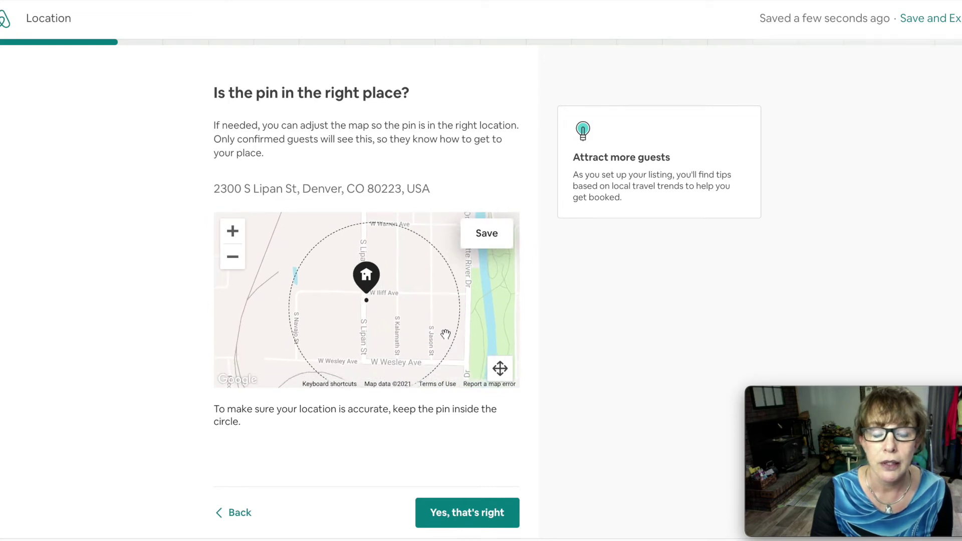
pyautogui.click(482, 238)
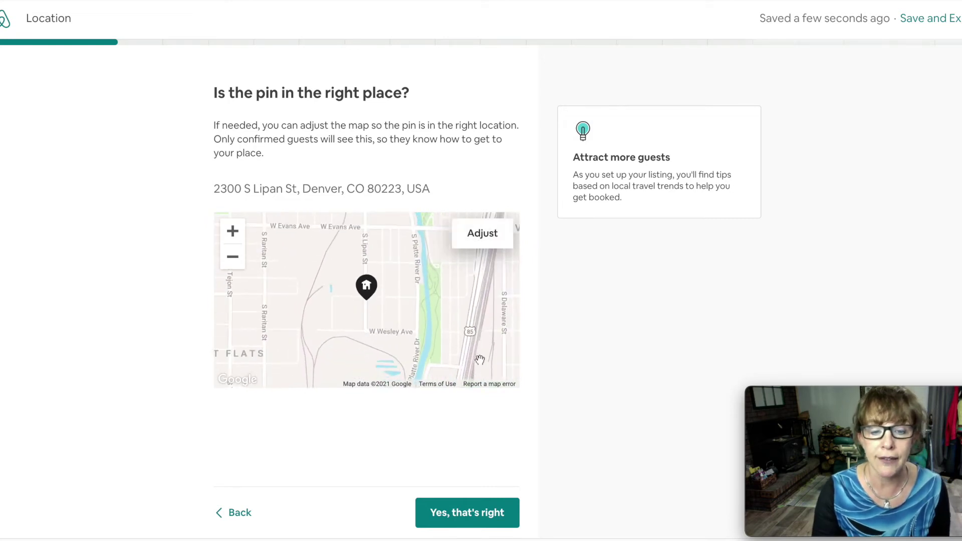
pyautogui.click(457, 514)
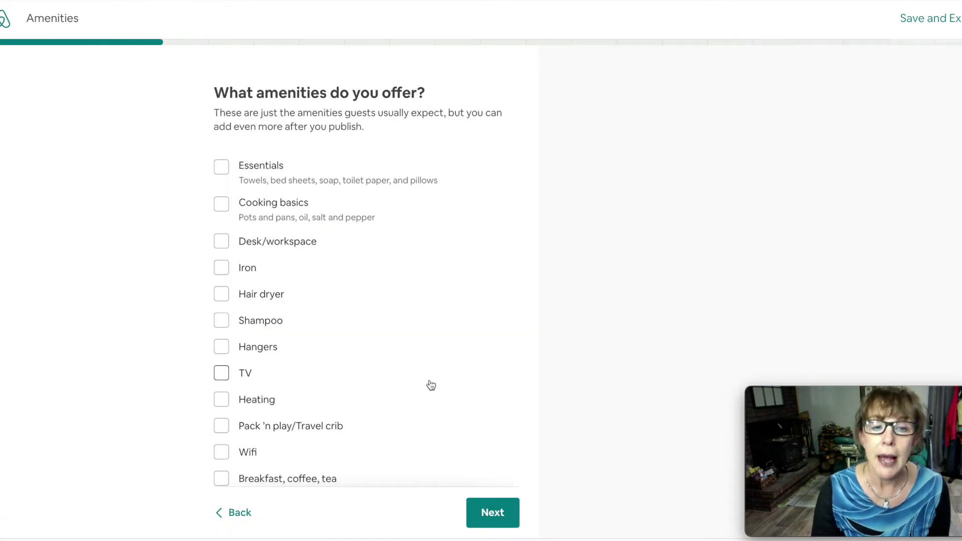
# Step: Check Essentials, Desk/workspace, Iron, Hair dryer, Shampoo, Hangers, TV and Heating as amenities
pyautogui.scroll(-2, 431, 386)
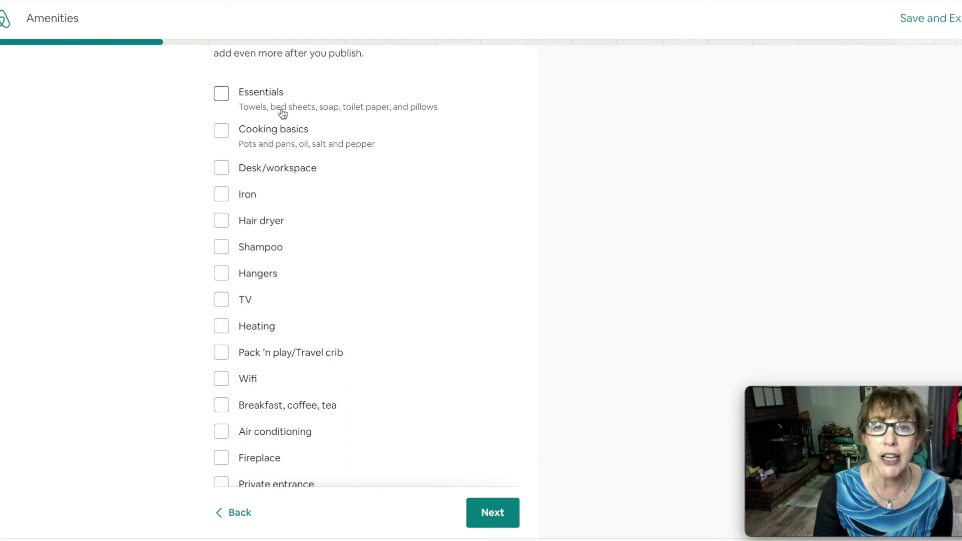
pyautogui.click(221, 96)
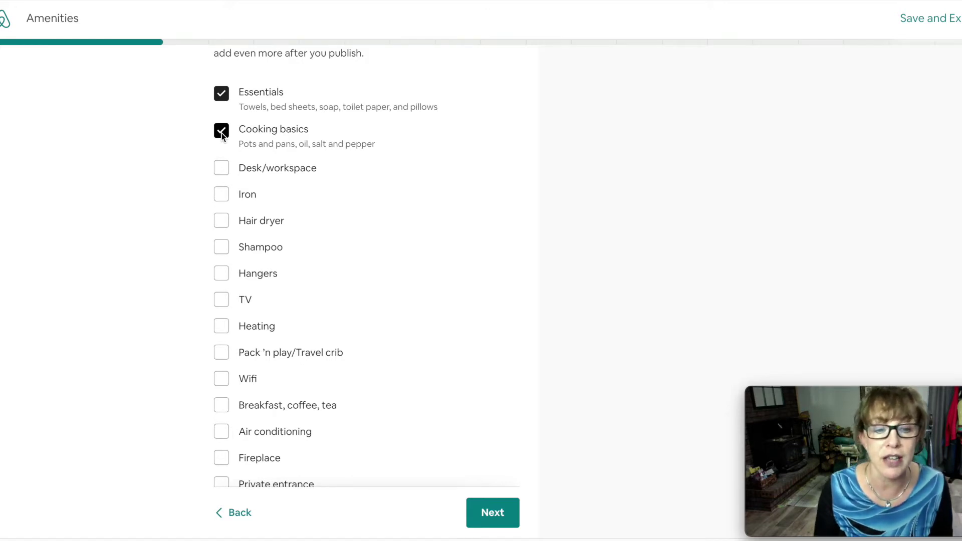
pyautogui.scroll(1, 132, 181)
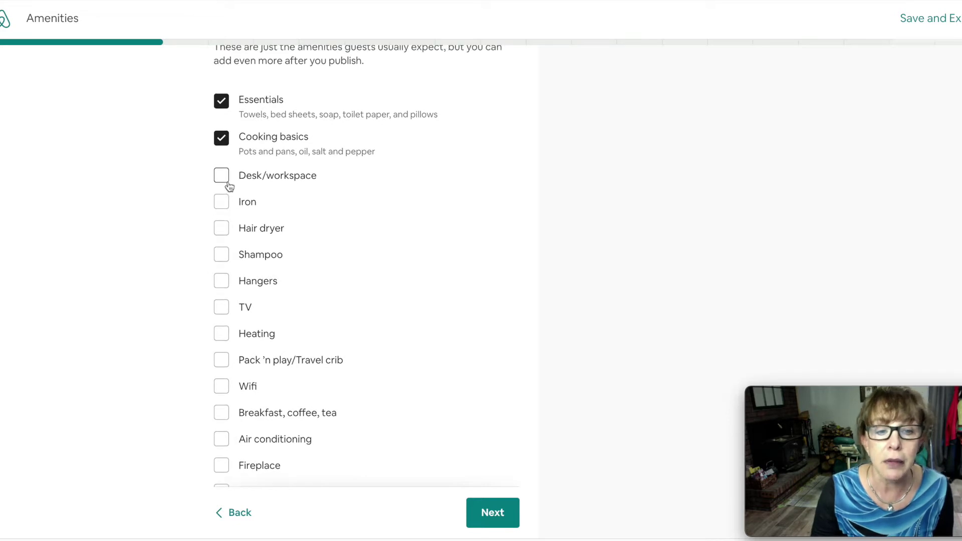
pyautogui.click(228, 186)
pyautogui.click(223, 210)
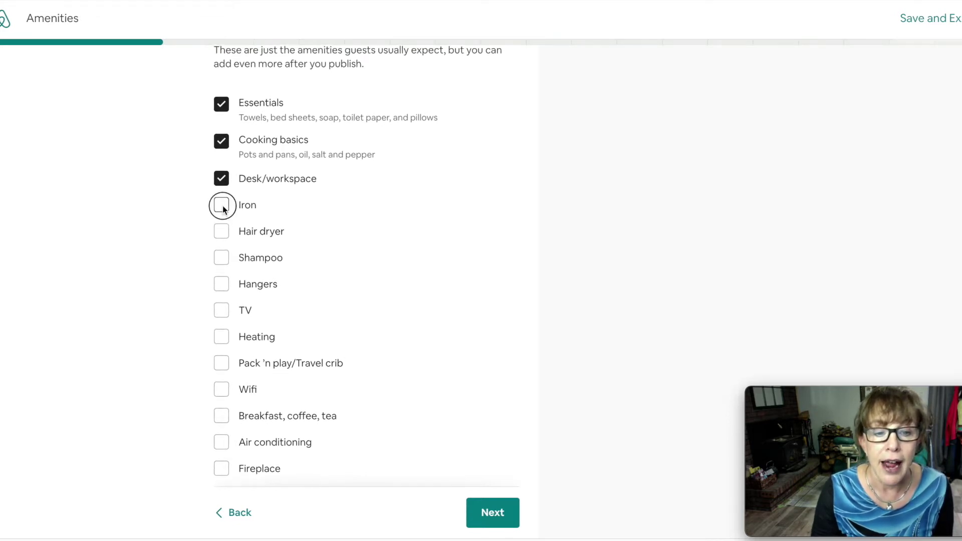
pyautogui.click(221, 233)
pyautogui.click(222, 260)
pyautogui.click(221, 286)
pyautogui.click(222, 313)
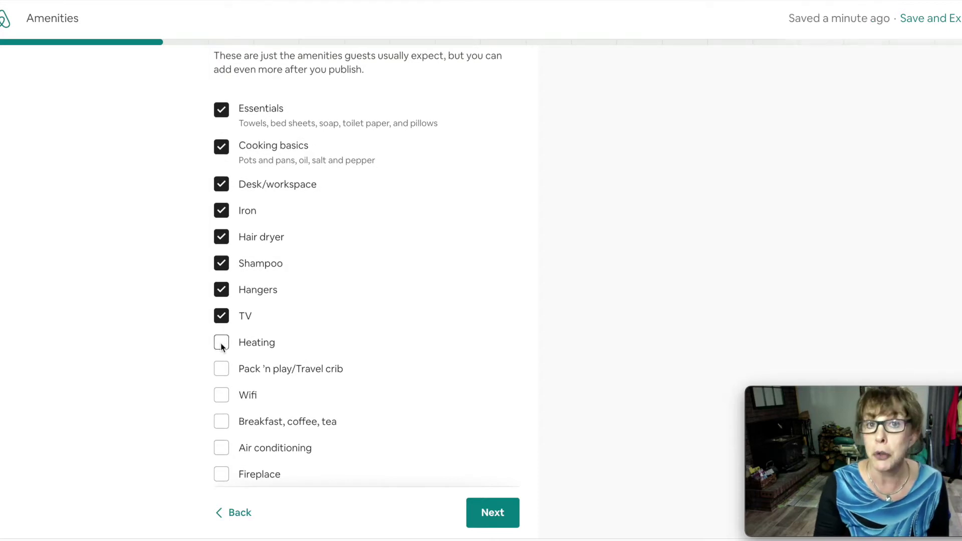
pyautogui.click(222, 346)
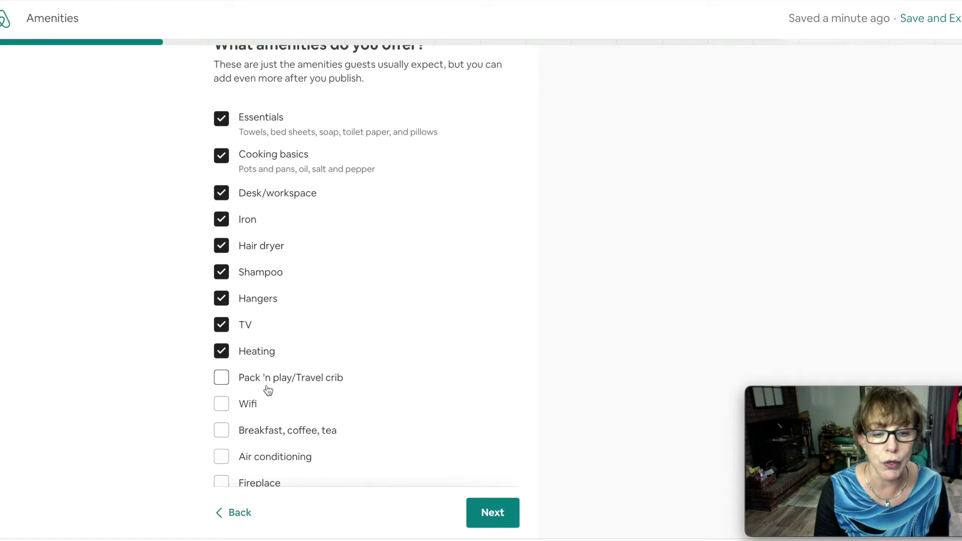
# Step: Also check Wifi, Fireplace, Private entrance and Air conditioning, and save the amenities
pyautogui.click(221, 399)
pyautogui.scroll(-1, 222, 372)
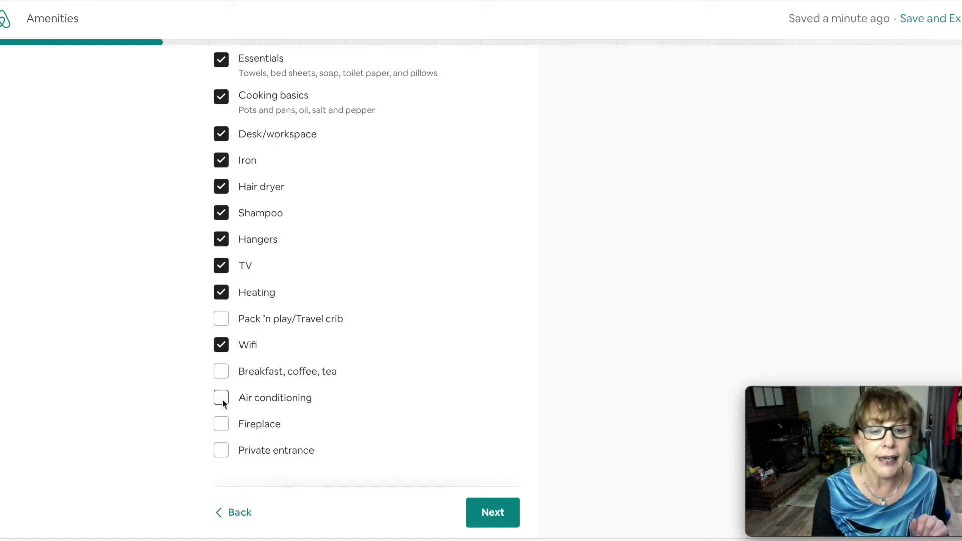
pyautogui.click(224, 426)
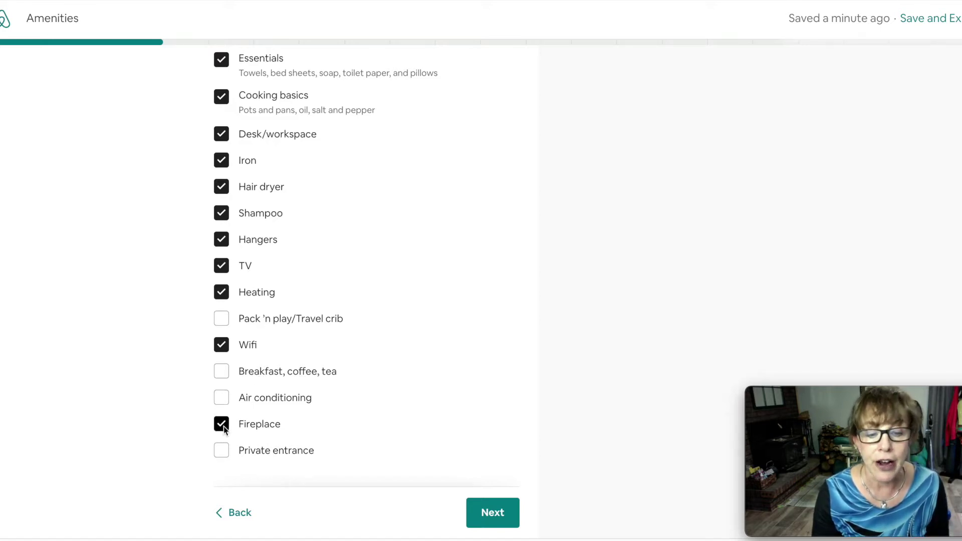
pyautogui.click(222, 451)
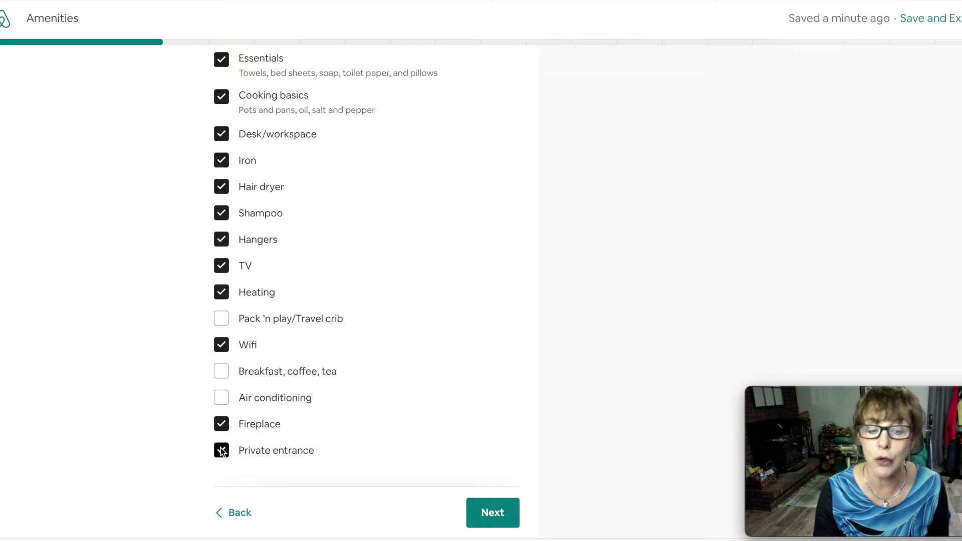
pyautogui.click(221, 398)
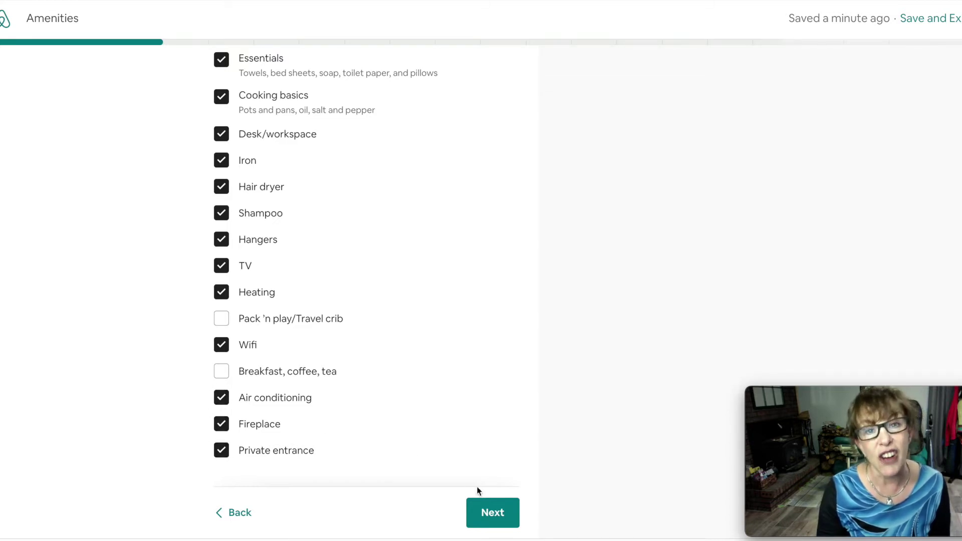
pyautogui.click(494, 513)
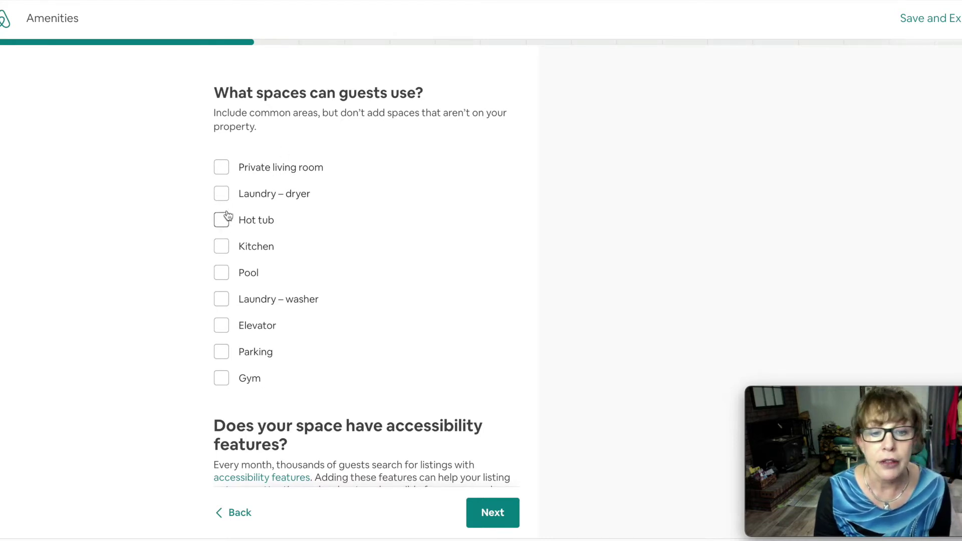
# Step: Mark Laundry – dryer as a guest-usable space and continue to photos
pyautogui.click(223, 196)
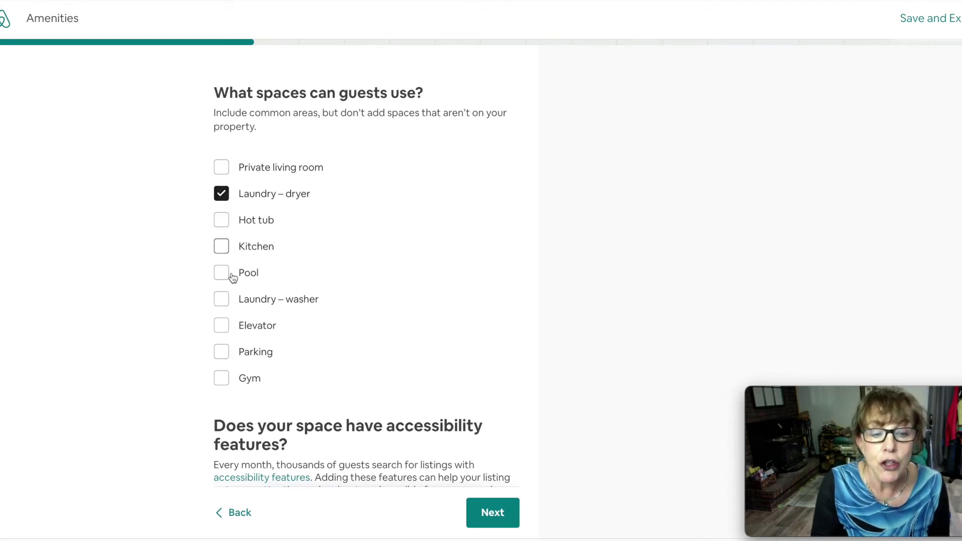
pyautogui.scroll(-3, 420, 449)
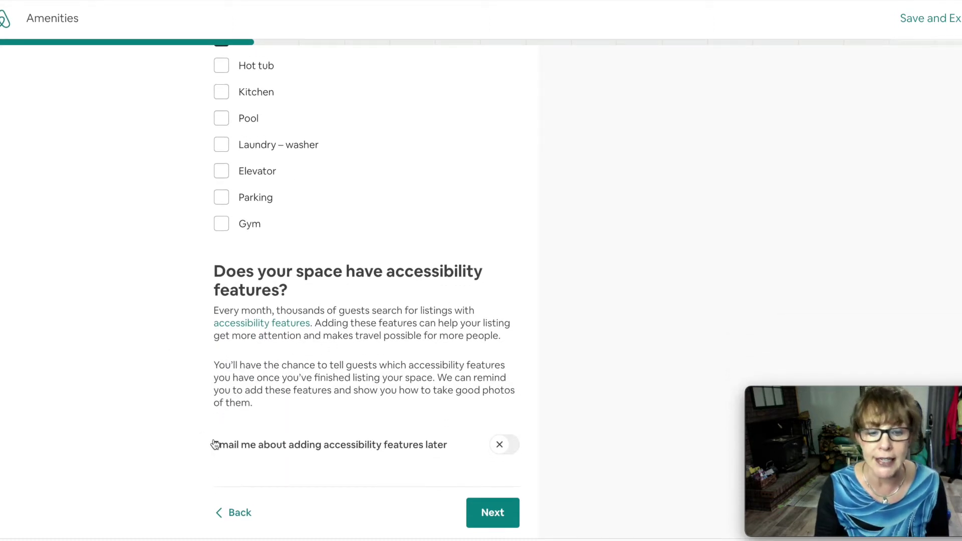
pyautogui.click(491, 514)
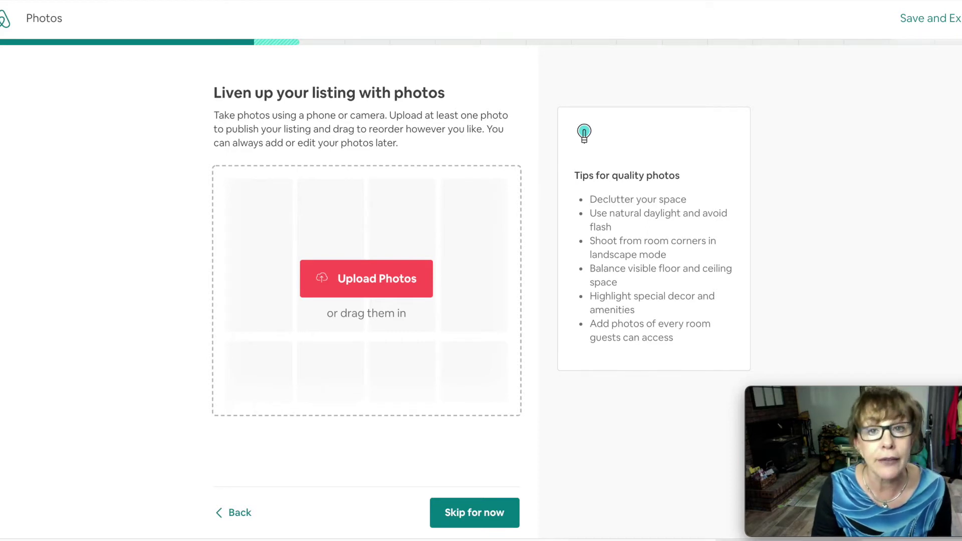
# Step: Upload a bedroom cover photo, kitchen photos and a bathroom photo to the listing
pyautogui.moveTo(440, 364); pyautogui.dragTo(359, 292)
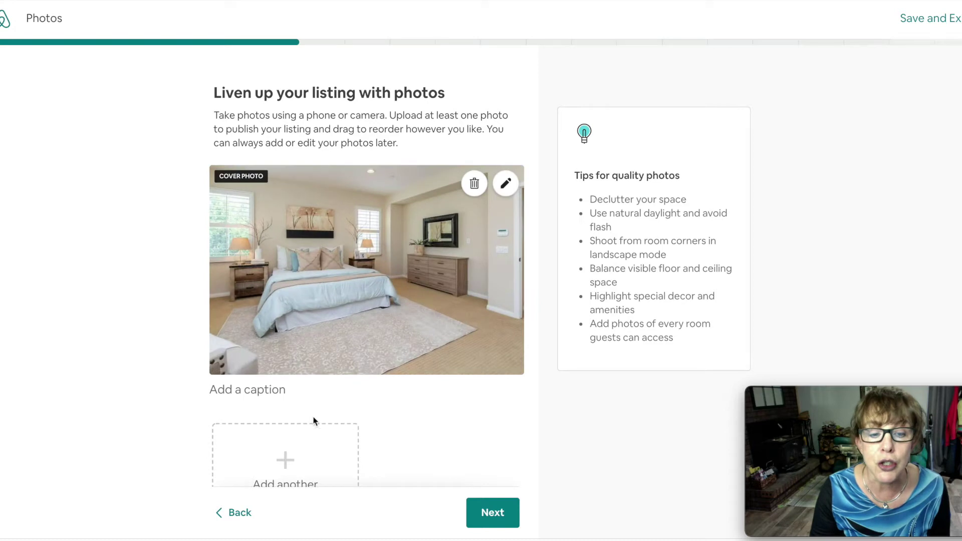
pyautogui.scroll(-1, 313, 421)
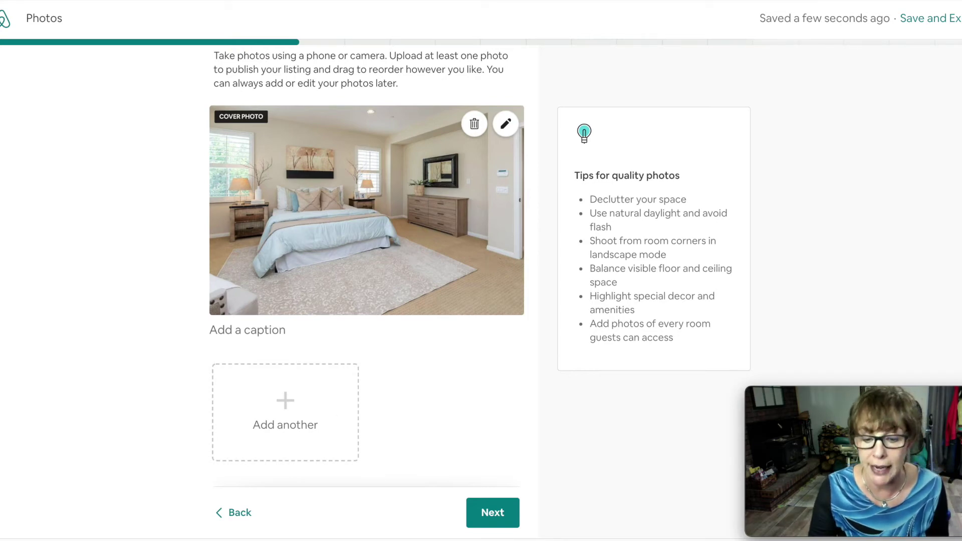
pyautogui.scroll(-1, 305, 417)
pyautogui.moveTo(305, 417); pyautogui.dragTo(305, 417)
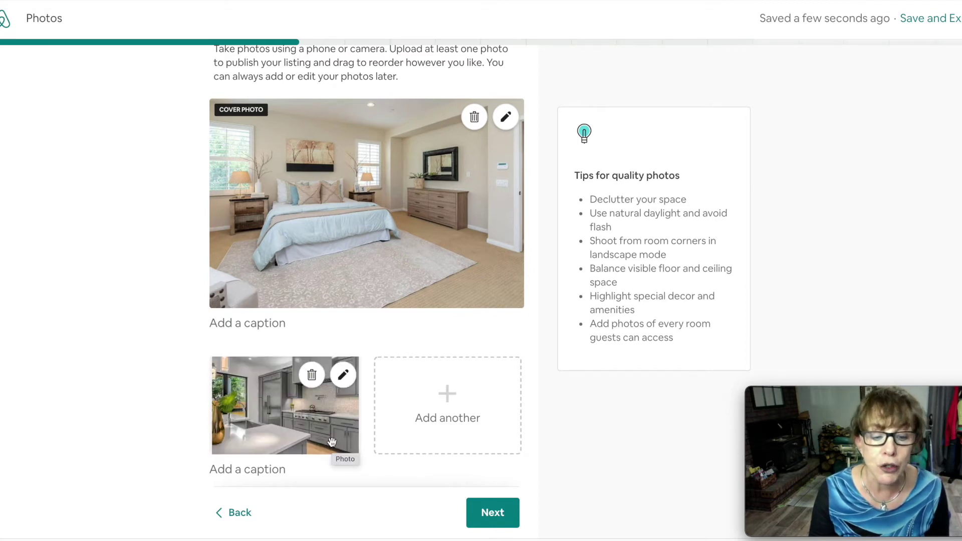
pyautogui.scroll(-1, 342, 448)
pyautogui.moveTo(179, 539); pyautogui.dragTo(420, 374)
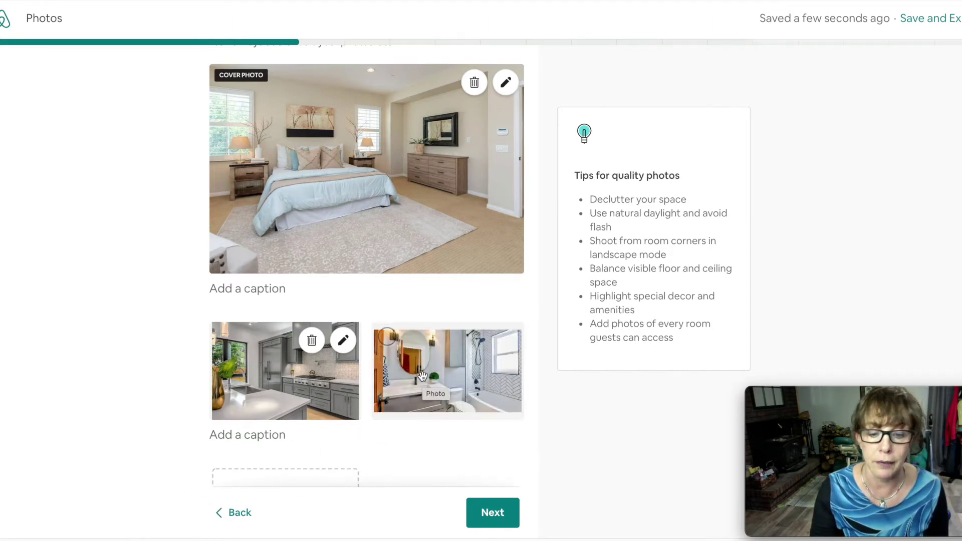
pyautogui.scroll(-1, 421, 376)
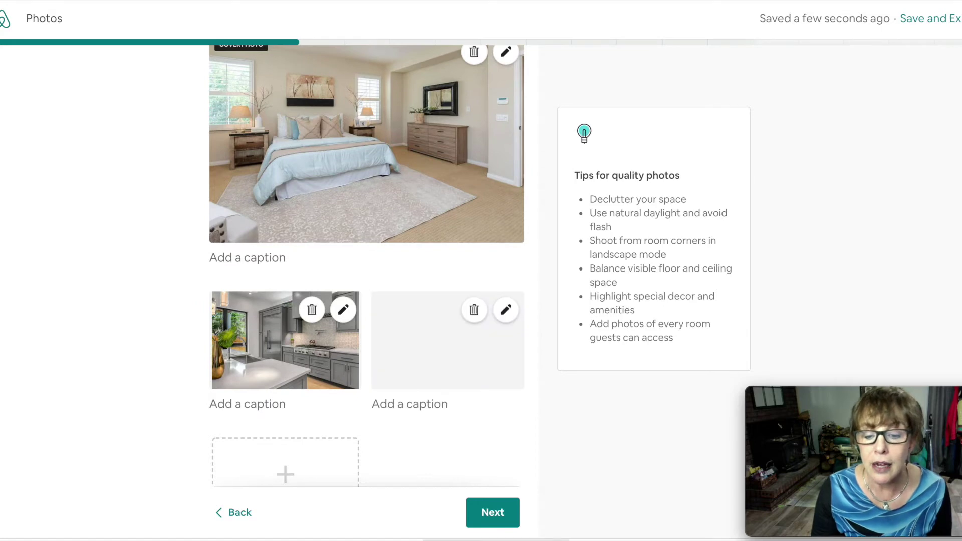
pyautogui.scroll(-1, 361, 401)
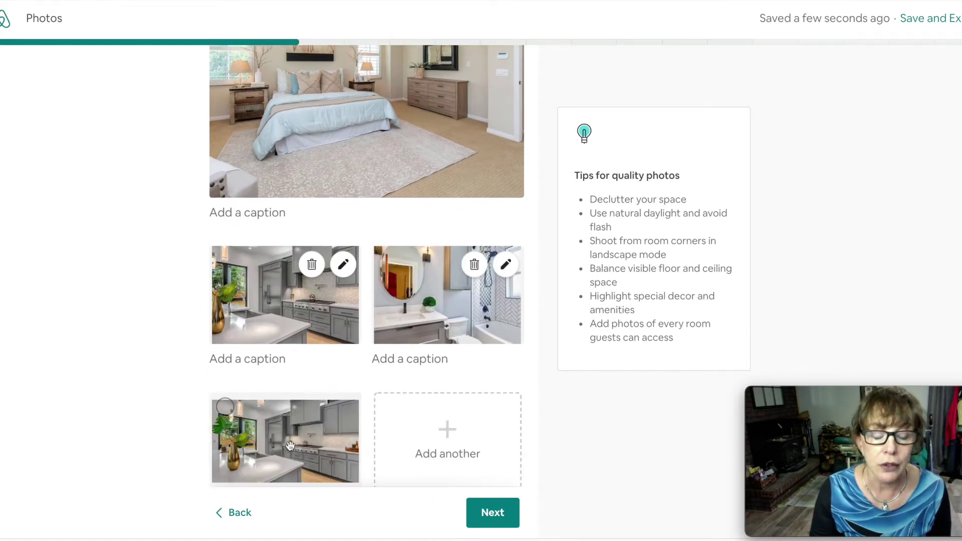
pyautogui.scroll(-1, 266, 438)
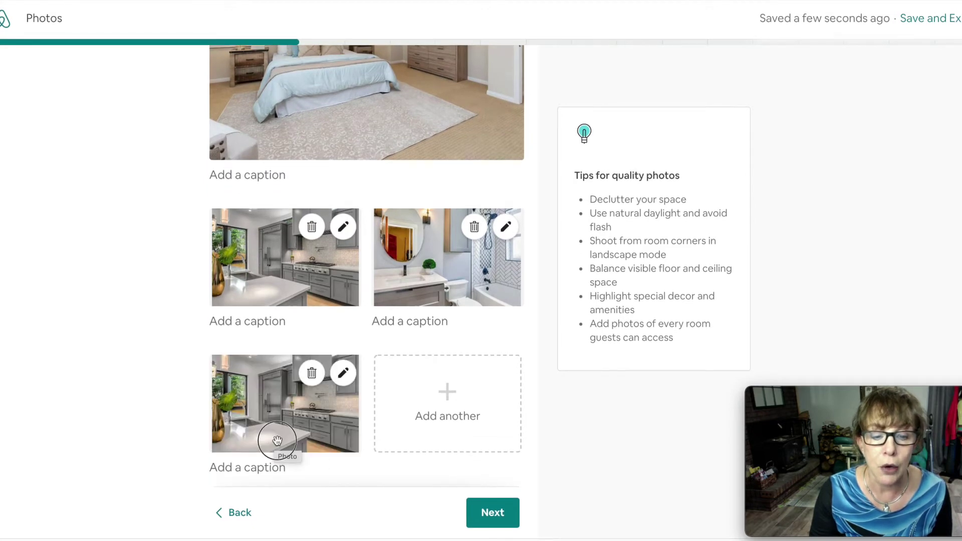
# Step: Delete the duplicate kitchen photo and add garden-chairs and living-room photos
pyautogui.click(312, 370)
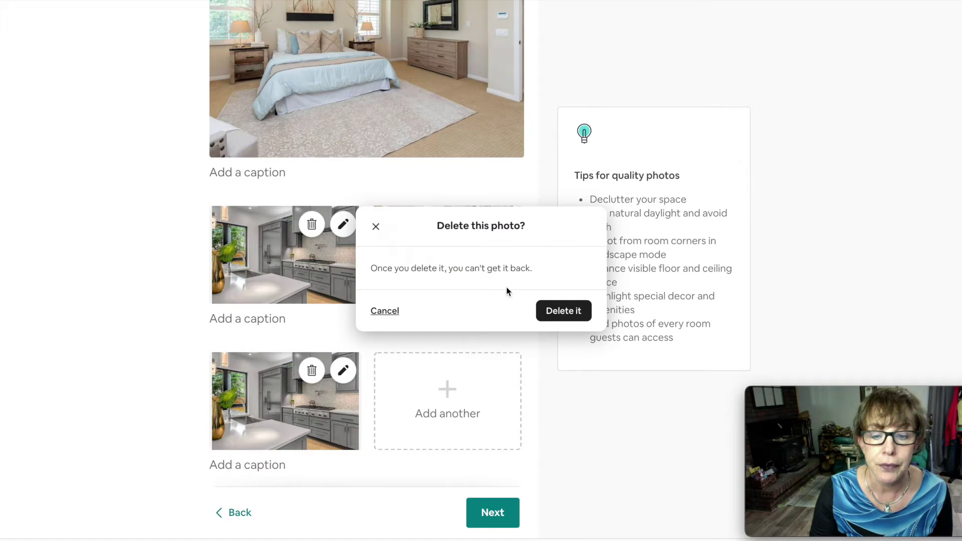
pyautogui.click(564, 315)
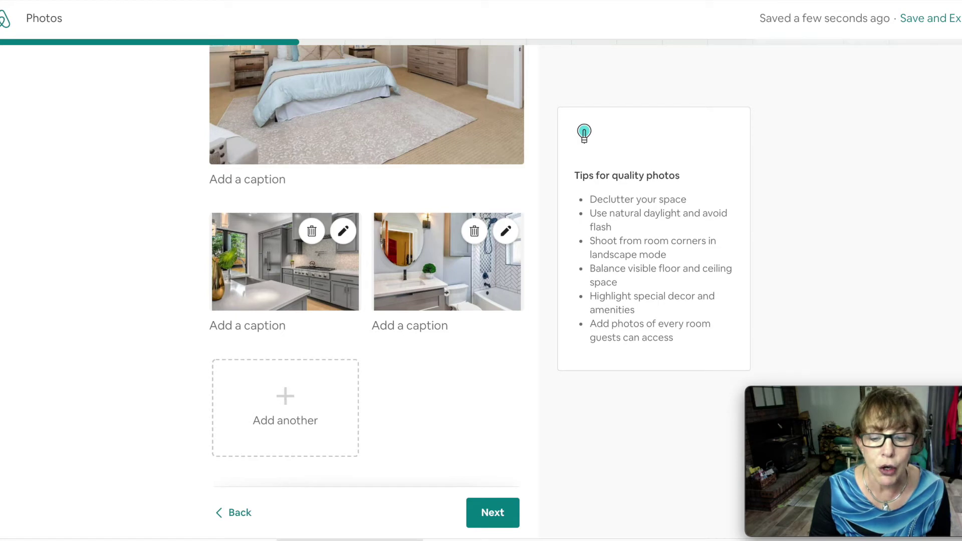
pyautogui.moveTo(275, 538); pyautogui.dragTo(282, 412)
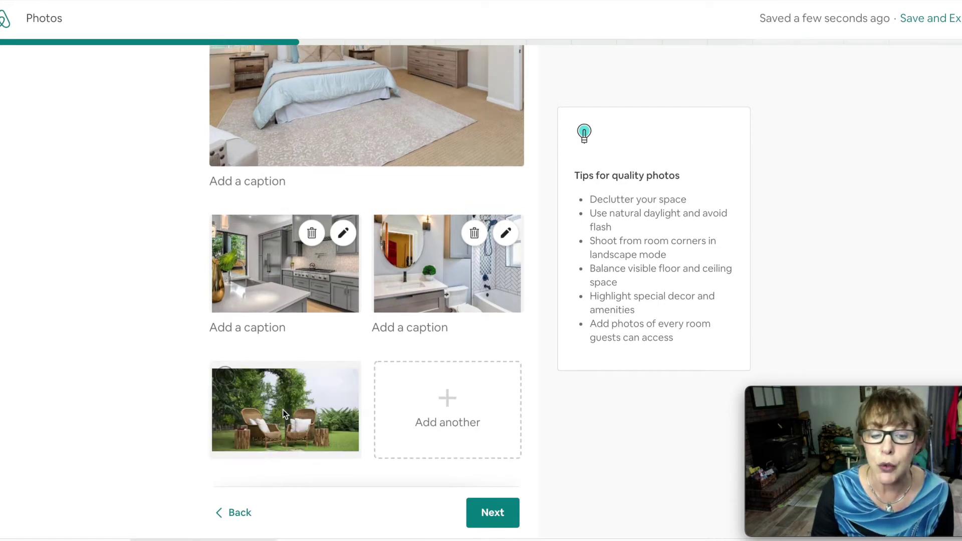
pyautogui.moveTo(351, 540); pyautogui.dragTo(440, 419)
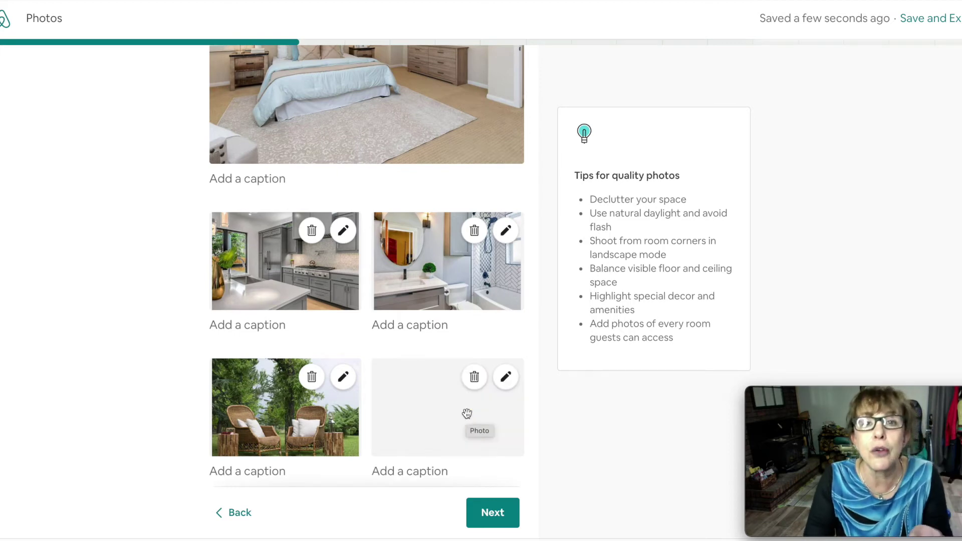
# Step: Move the living-room photo ahead of the garden-chairs photo and continue
pyautogui.moveTo(467, 414); pyautogui.dragTo(257, 403)
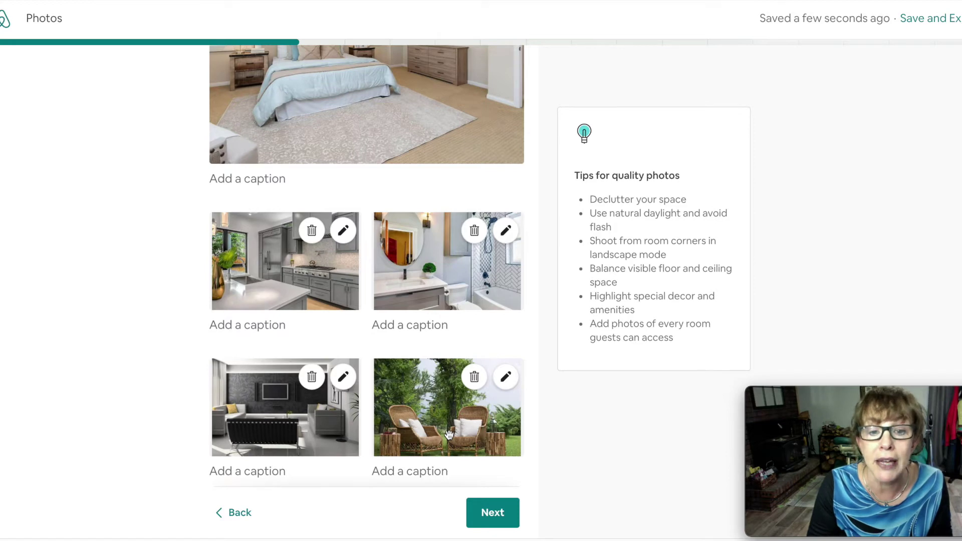
pyautogui.scroll(-3, 449, 434)
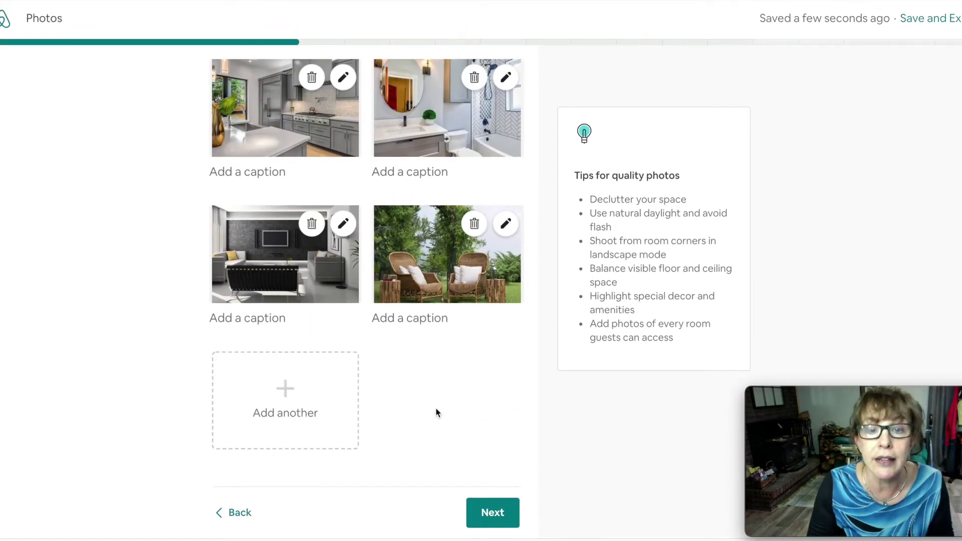
pyautogui.scroll(10, 444, 412)
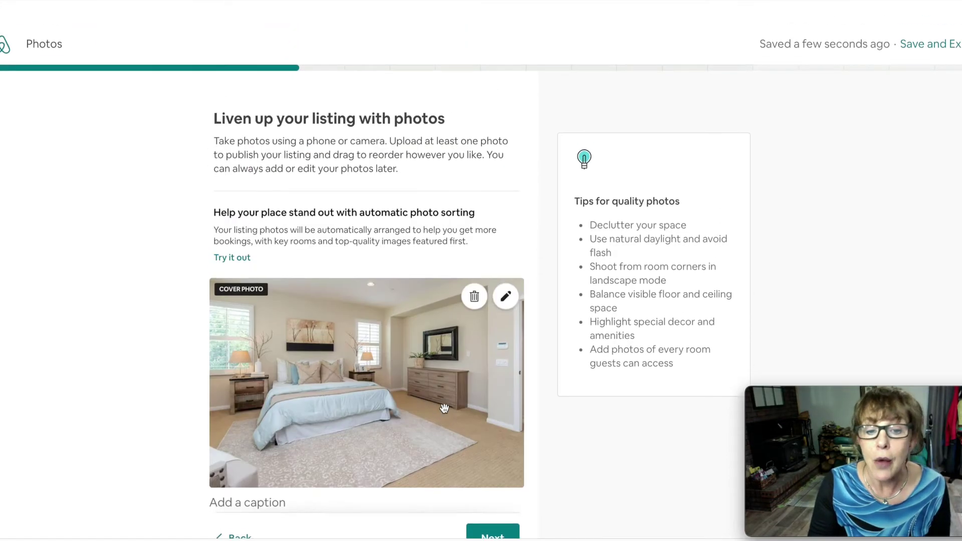
pyautogui.scroll(-4, 457, 507)
pyautogui.click(494, 517)
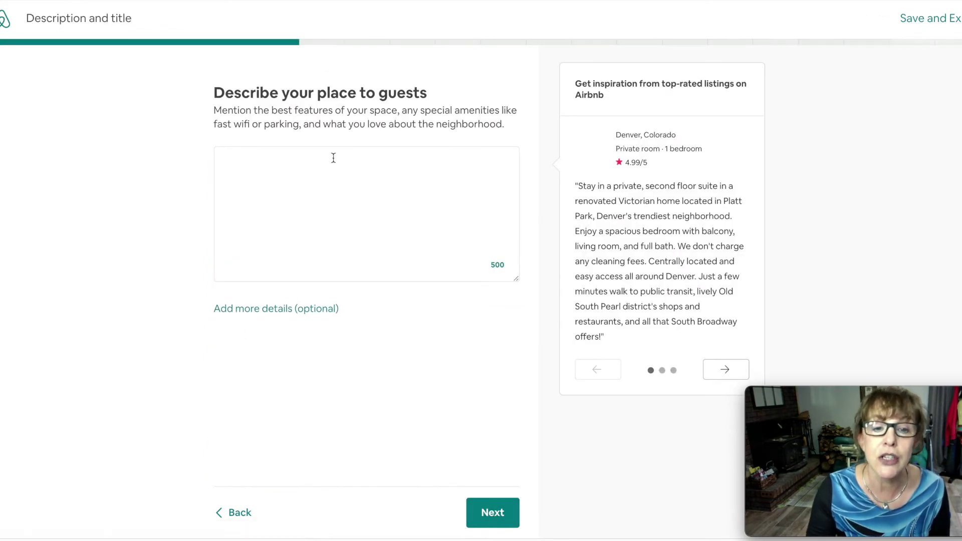
# Step: Describe the place: parking right out front, a large bright room, a desk, and high speed wifi
pyautogui.click(327, 165)
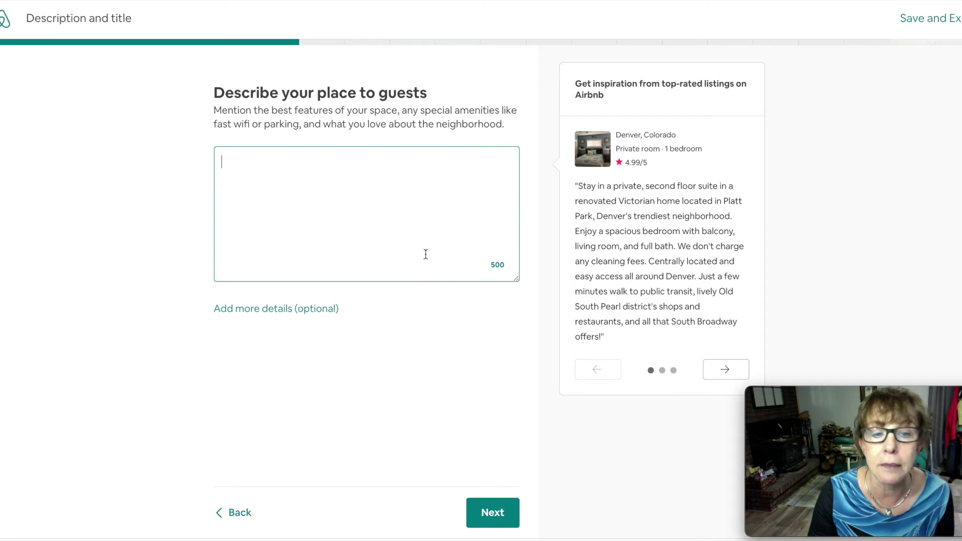
pyautogui.write('P')
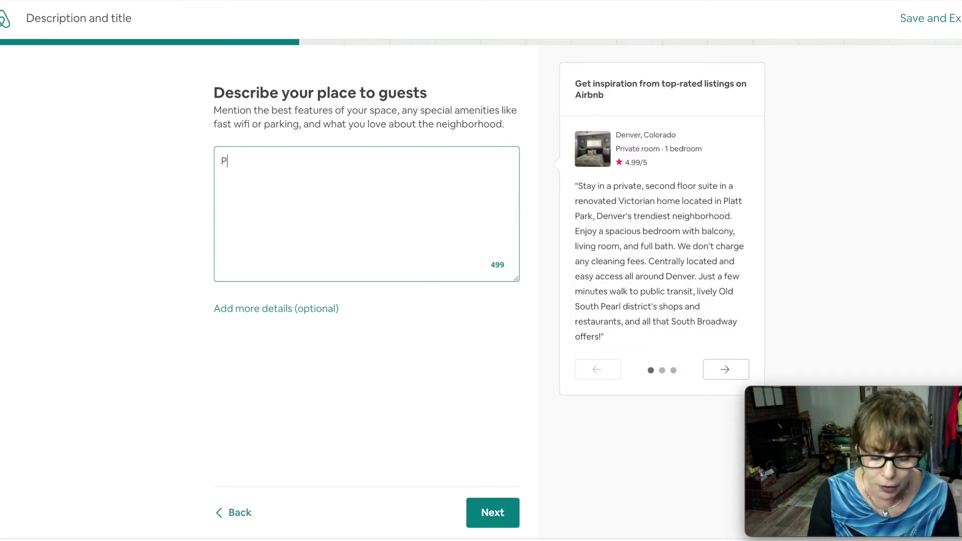
pyautogui.write('arking is')
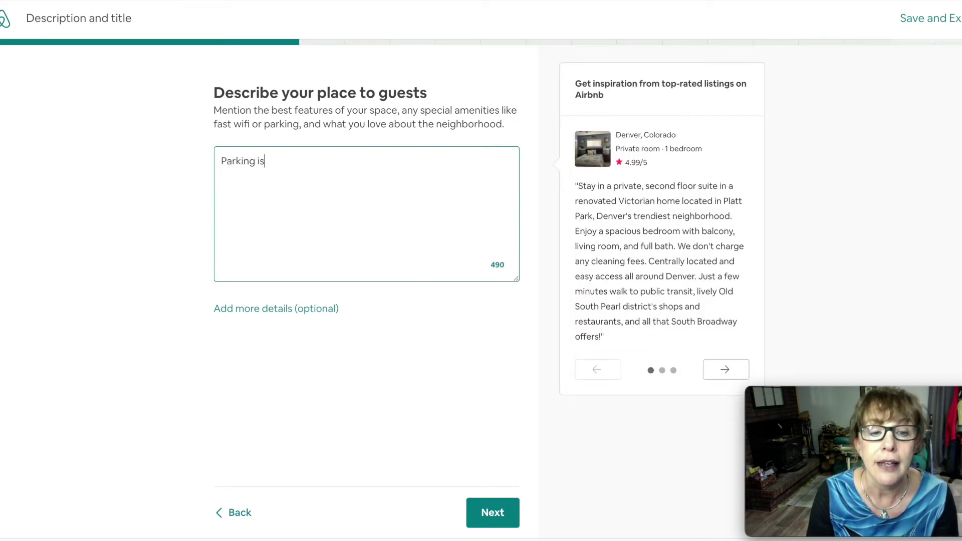
pyautogui.write(' right out ')
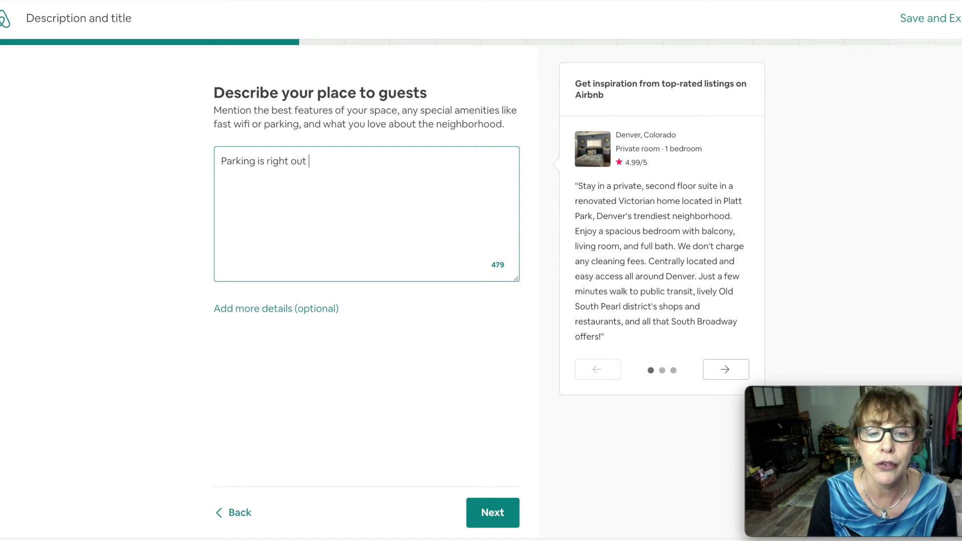
pyautogui.write('front. ')
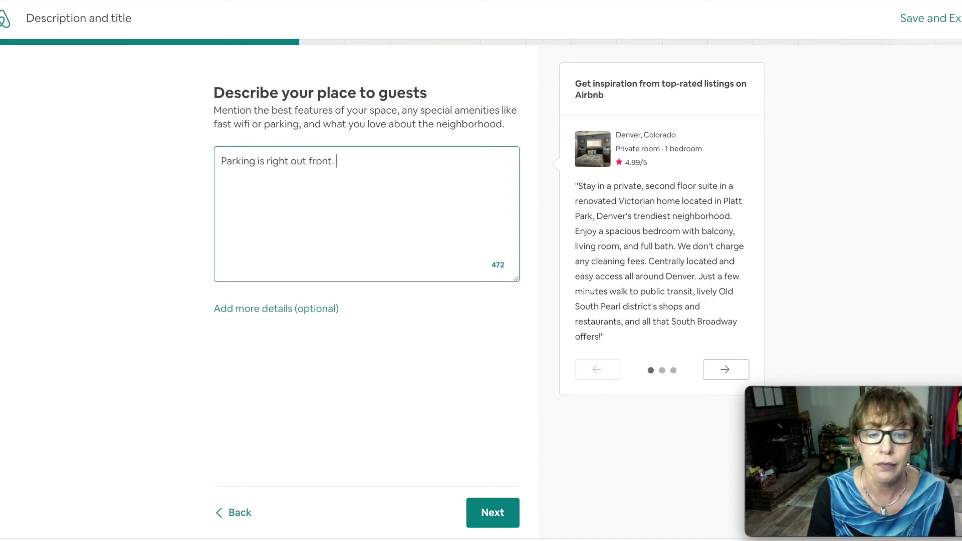
pyautogui.write('You will ha')
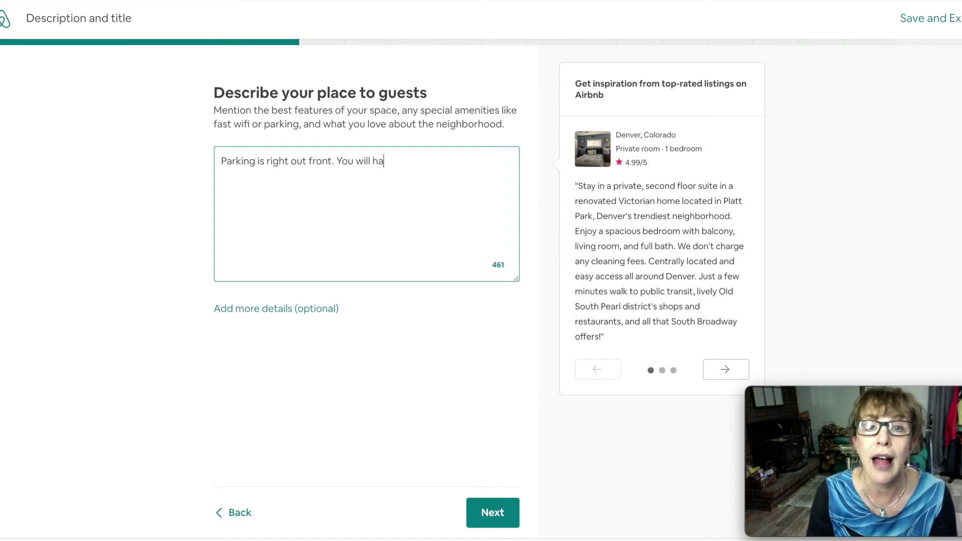
pyautogui.write('ve a lag')
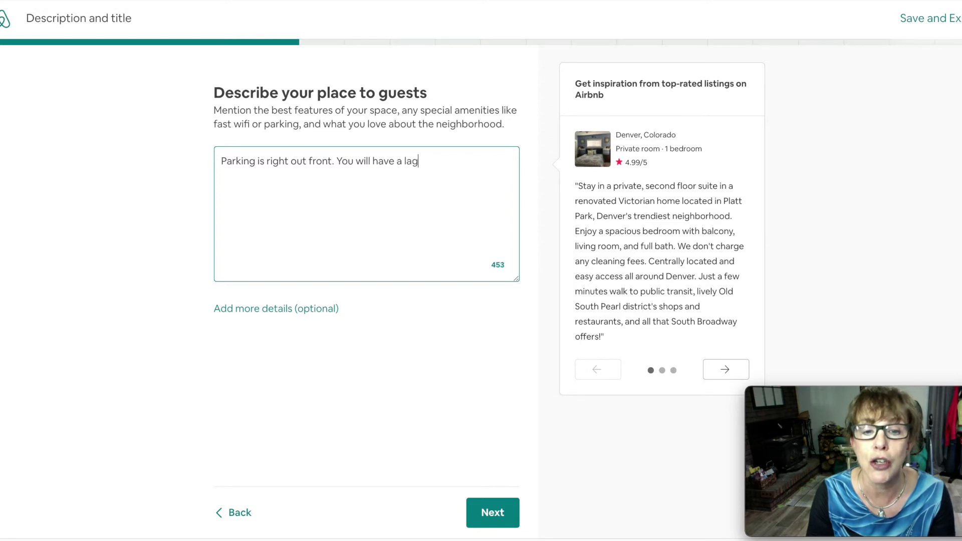
pyautogui.press('BackSpace')
pyautogui.press('BackSpace')
pyautogui.write('g. ')
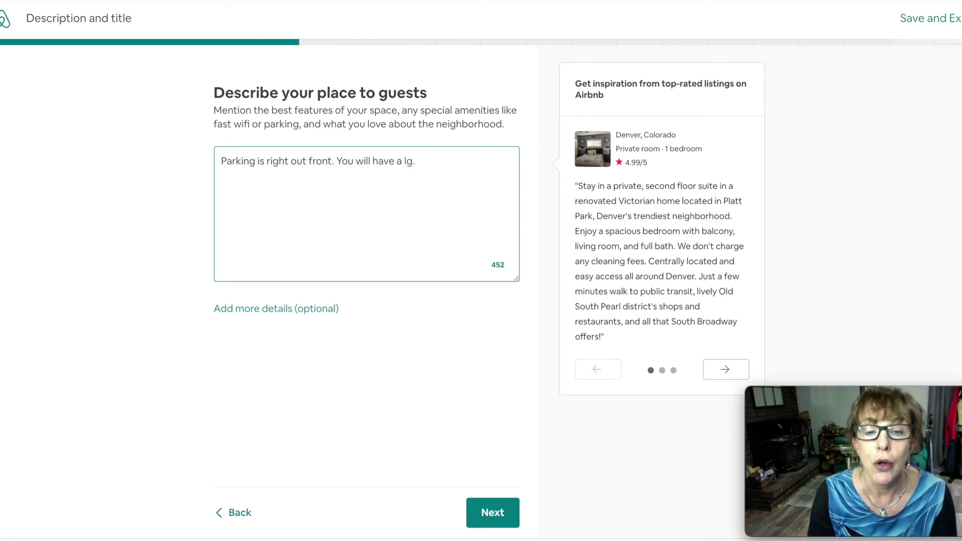
pyautogui.write('bright ')
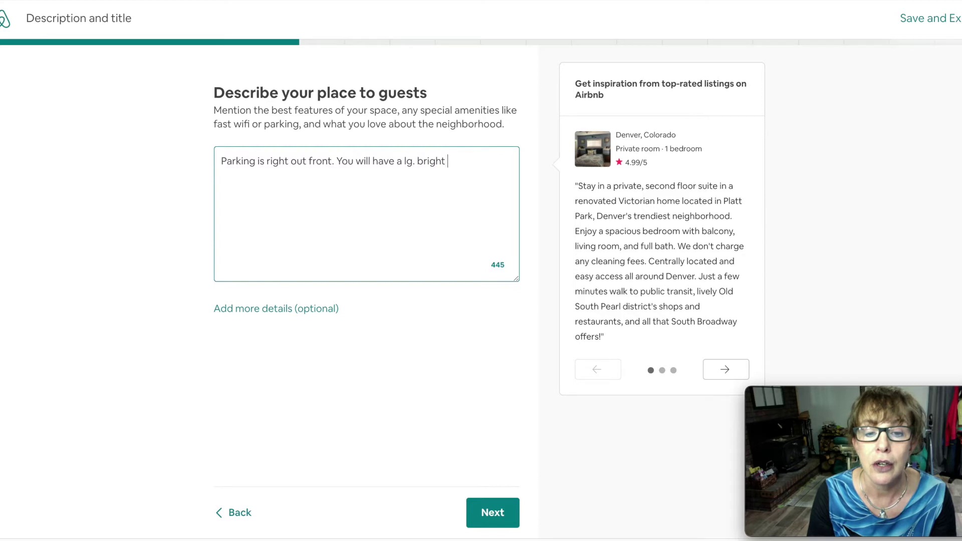
pyautogui.write('room with a')
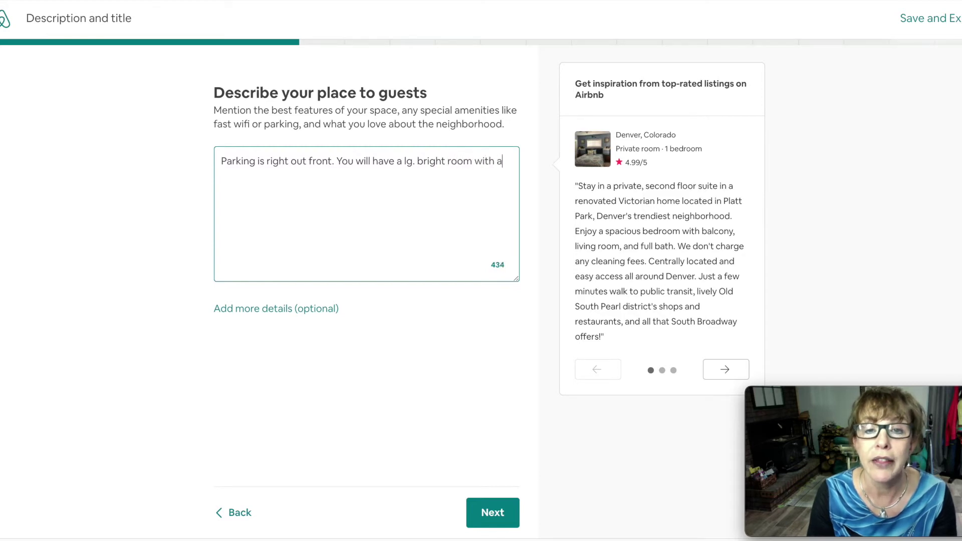
pyautogui.write(' desk n')
pyautogui.press('BackSpace')
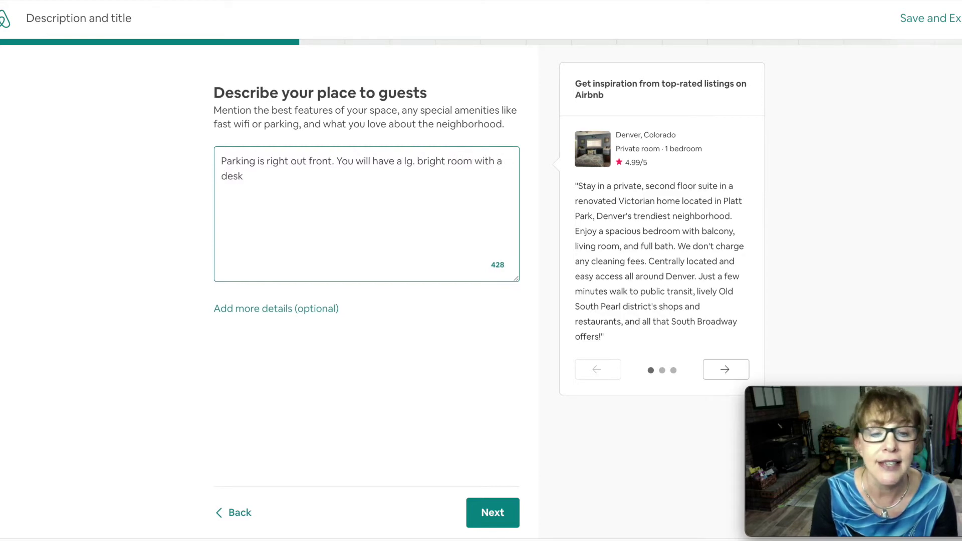
pyautogui.write('and high ')
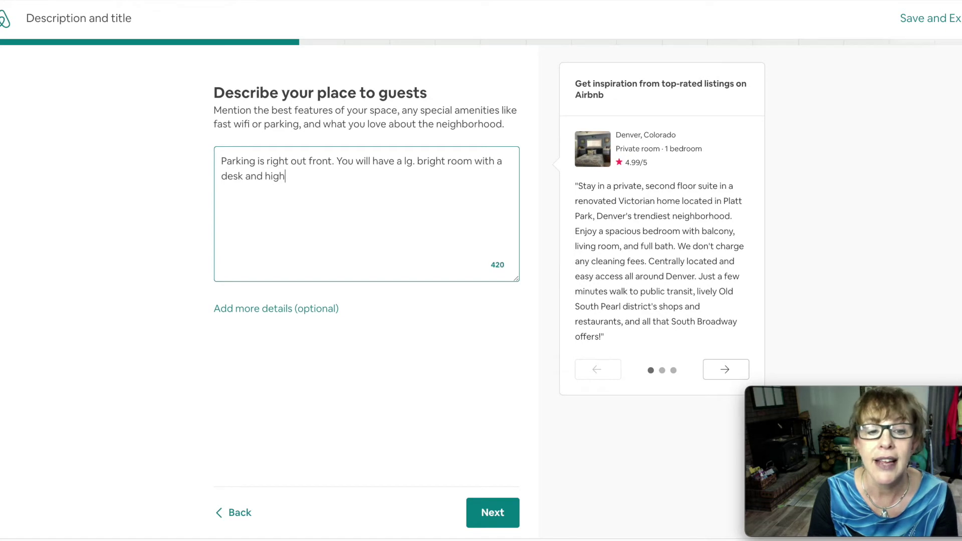
pyautogui.write('speek')
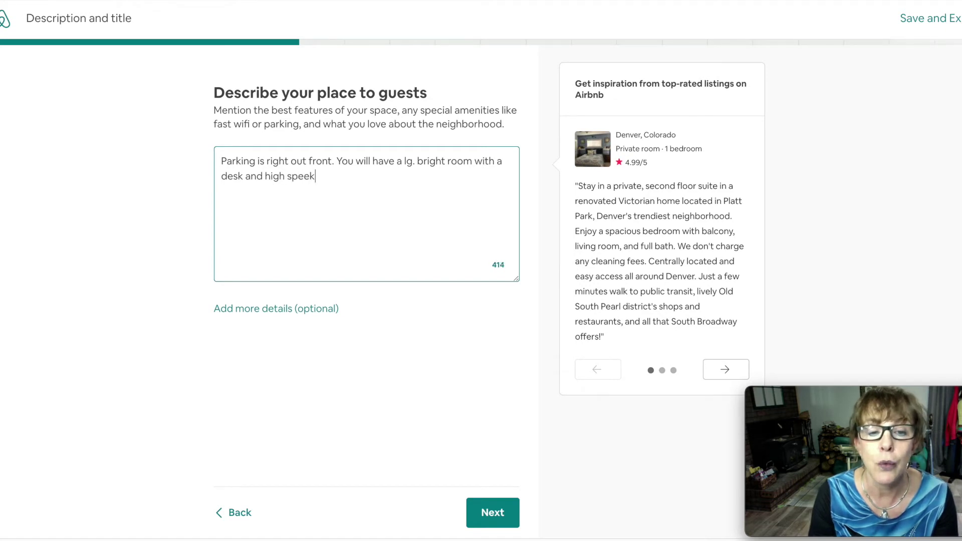
pyautogui.write(' wif')
pyautogui.press('BackSpace')
pyautogui.press('BackSpace')
pyautogui.press('BackSpace')
pyautogui.press('BackSpace')
pyautogui.press('BackSpace')
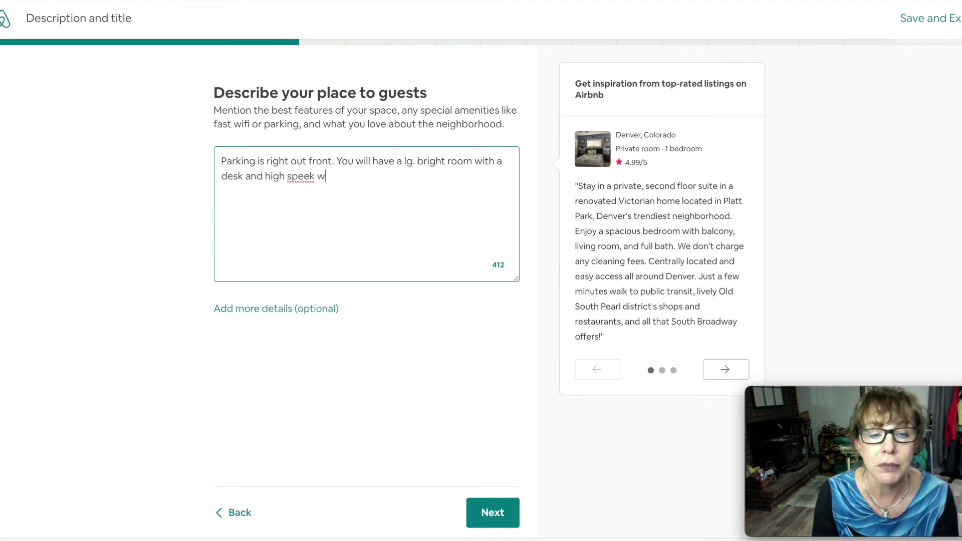
pyautogui.write('d ')
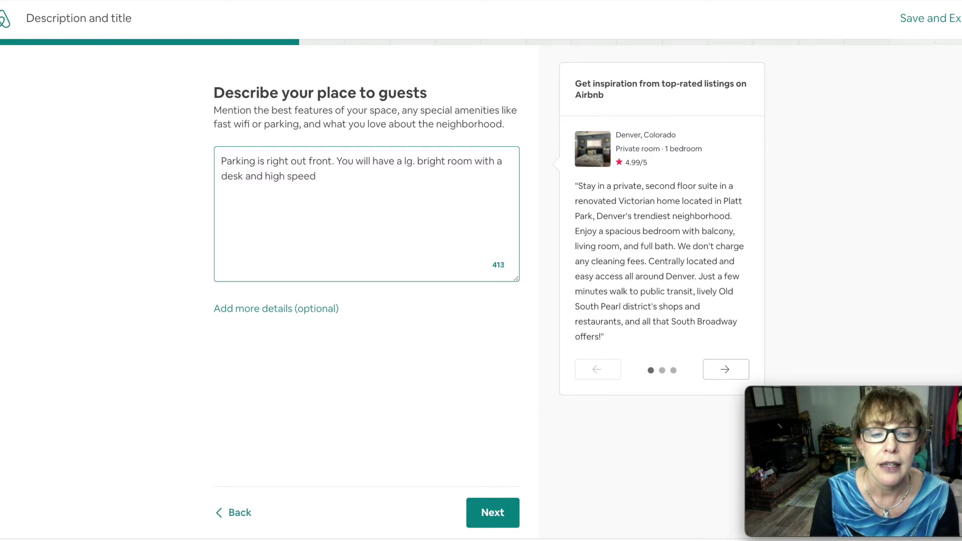
pyautogui.write('wi')
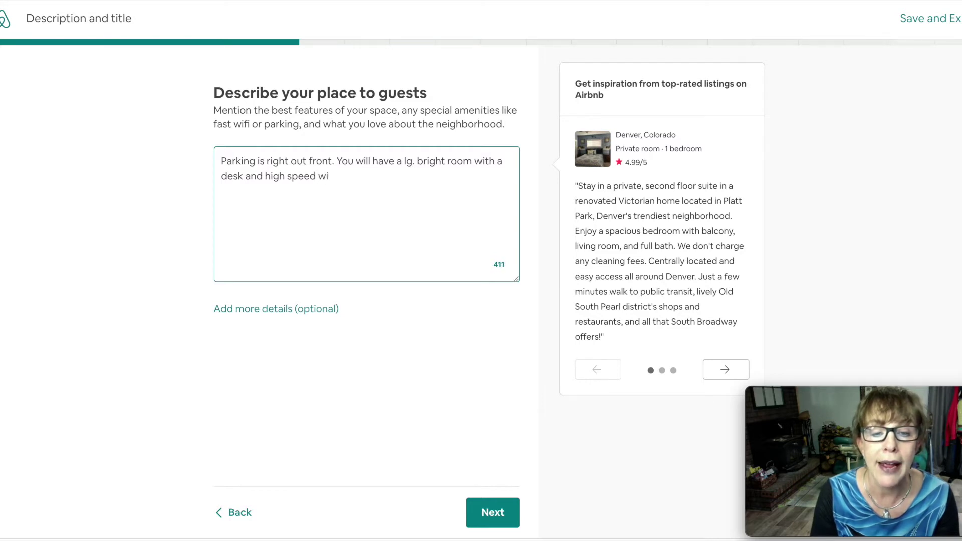
pyautogui.write('ri')
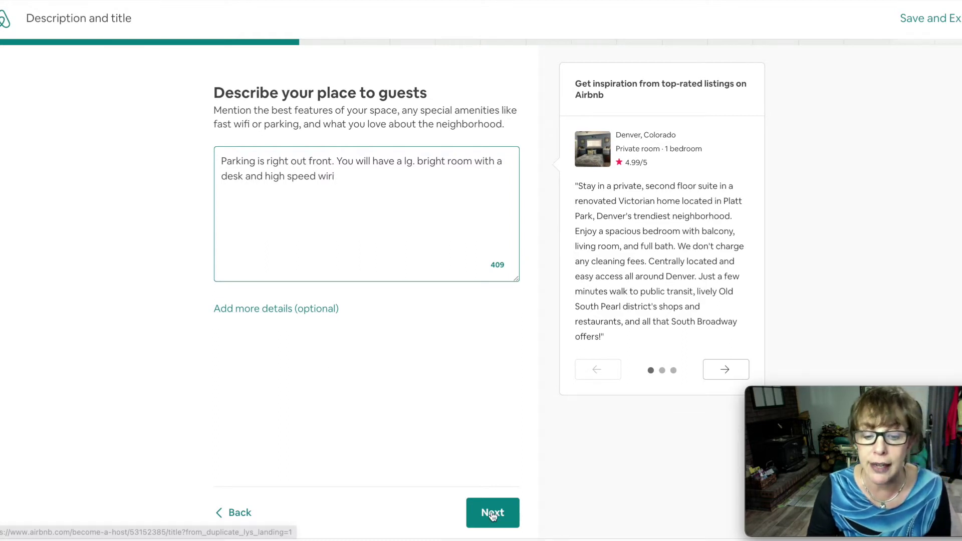
pyautogui.click(493, 514)
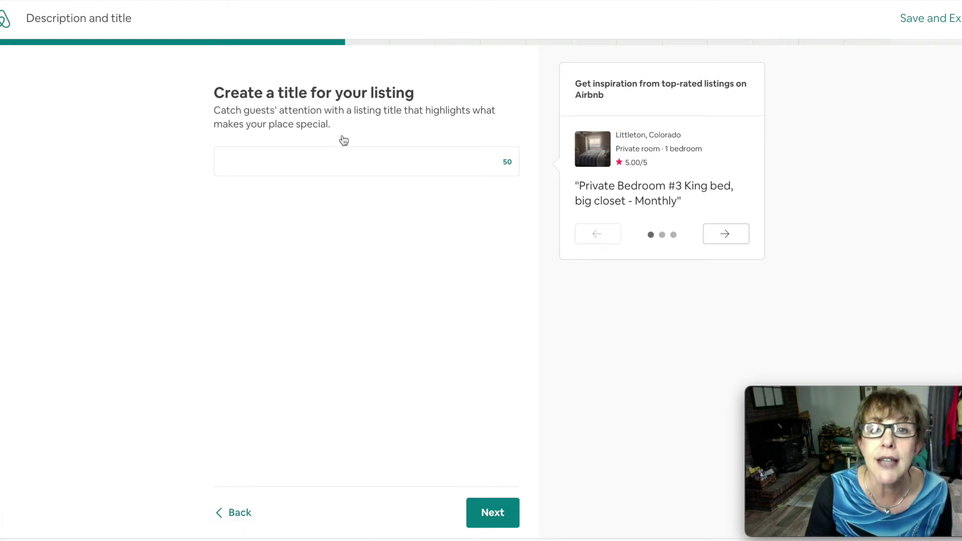
# Step: Enter the listing title 'Creekside View', fixing the split word, and continue to booking settings
pyautogui.click(352, 165)
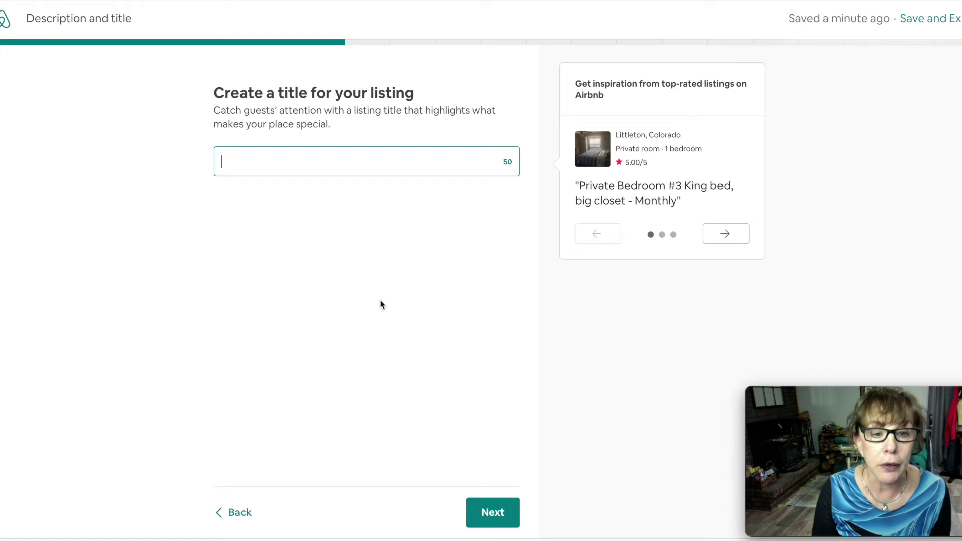
pyautogui.write('Creek')
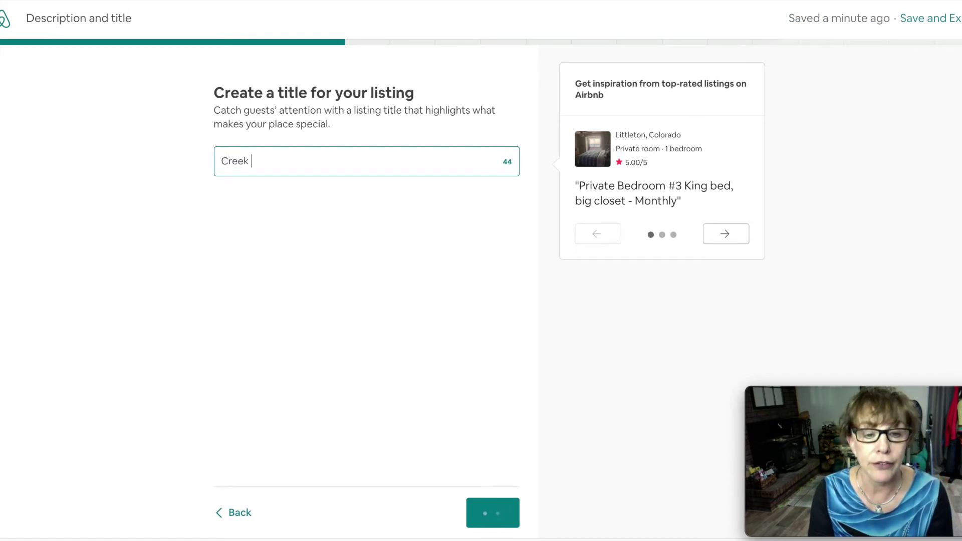
pyautogui.write(' Sid')
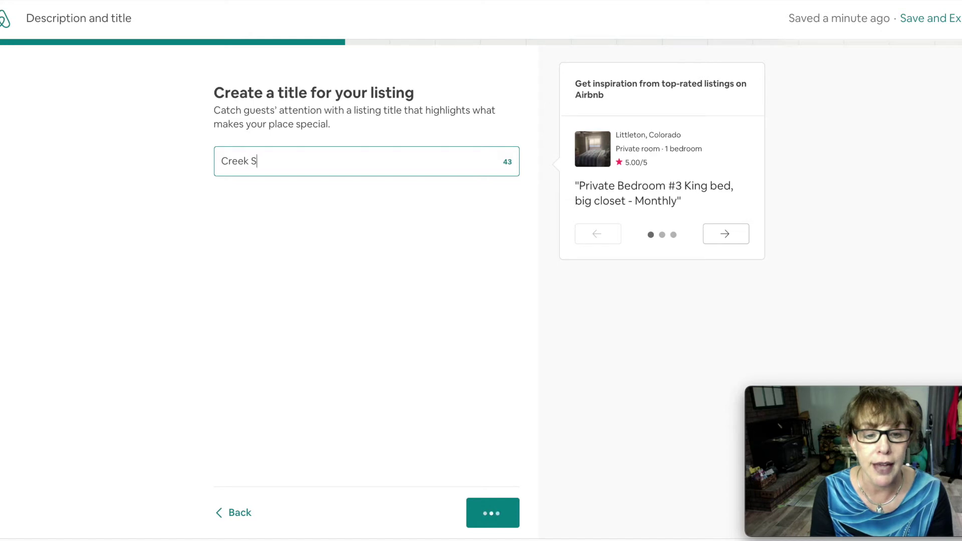
pyautogui.press('BackSpace')
pyautogui.press('BackSpace')
pyautogui.press('BackSpace')
pyautogui.press('BackSpace')
pyautogui.write('sid')
pyautogui.press('BackSpace')
pyautogui.press('BackSpace')
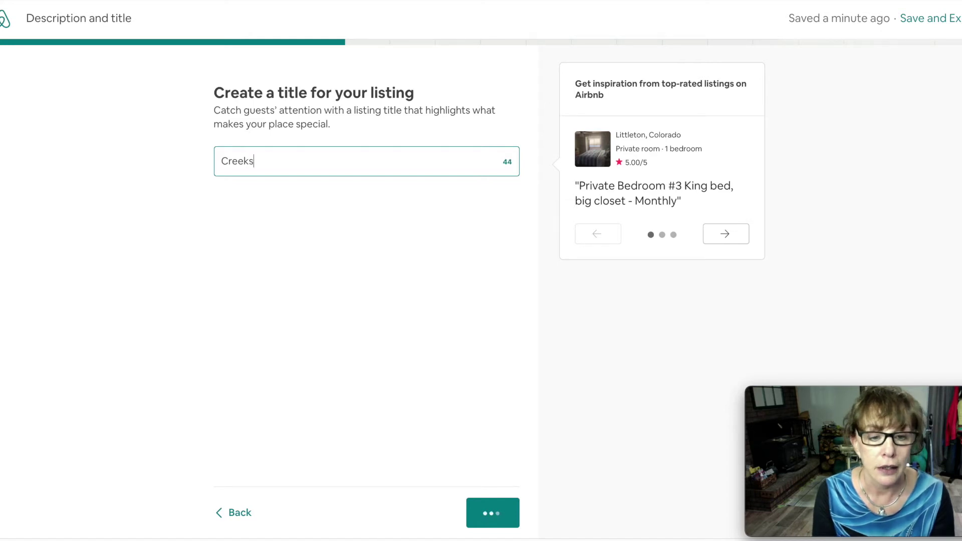
pyautogui.write('ide ')
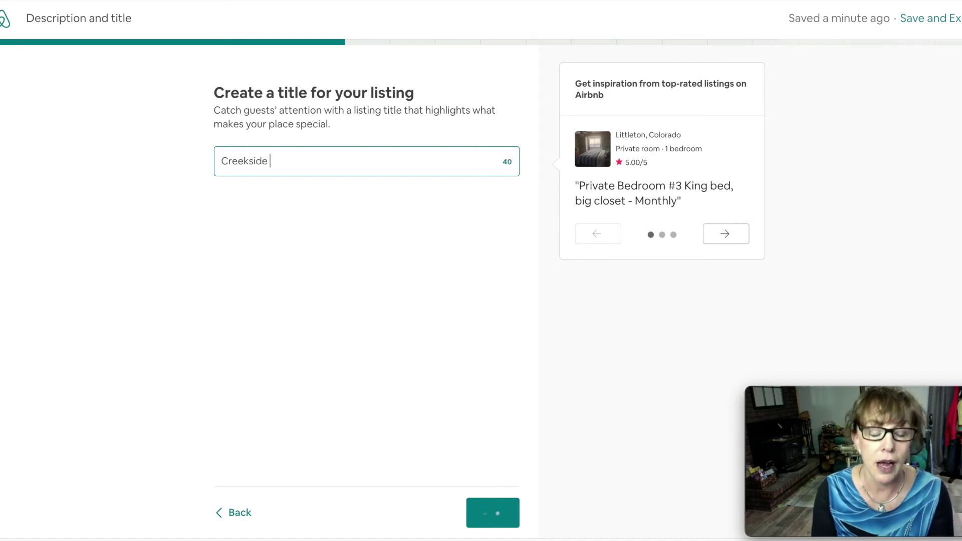
pyautogui.write('View')
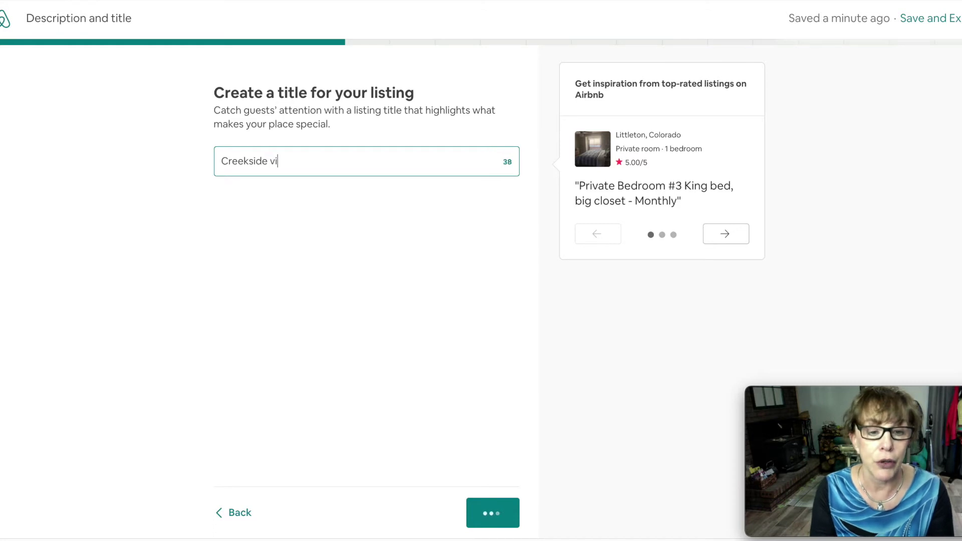
pyautogui.click(497, 516)
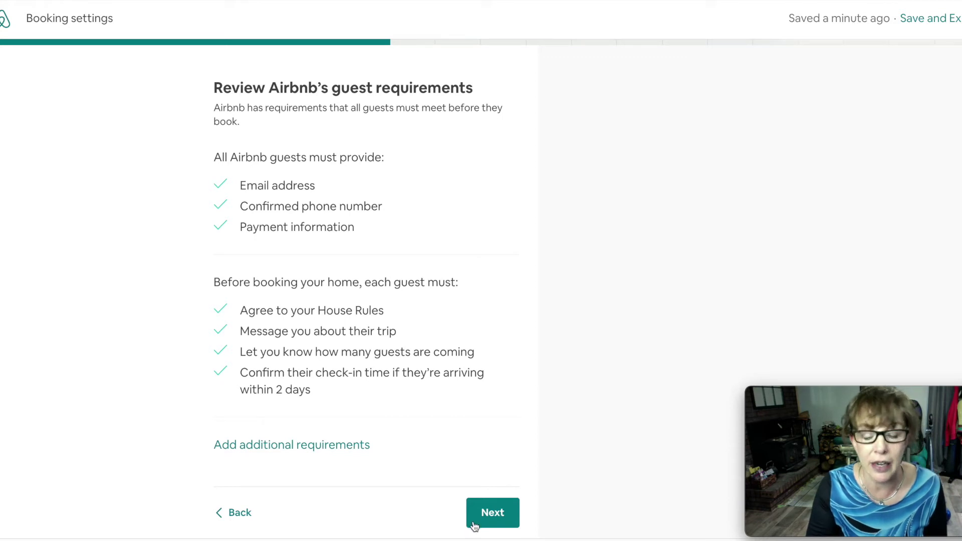
# Step: Accept the default guest requirements and add the 'Must climb stairs' and 'Pet(s) live on property' house rules
pyautogui.click(495, 516)
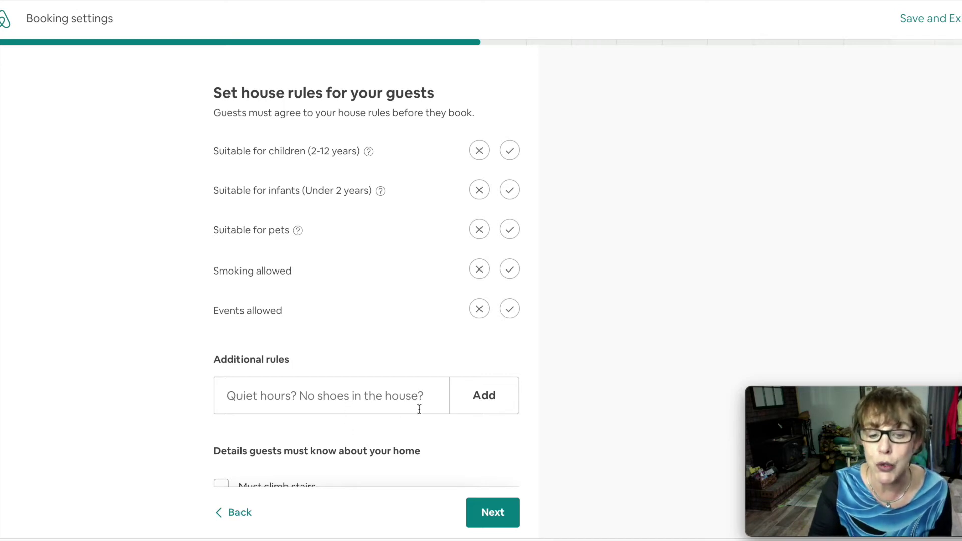
pyautogui.click(488, 397)
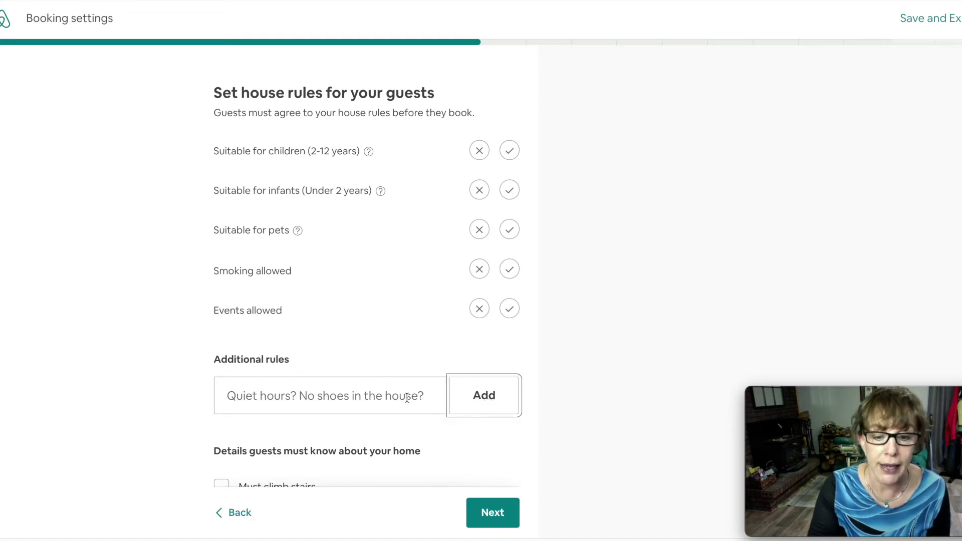
pyautogui.click(407, 398)
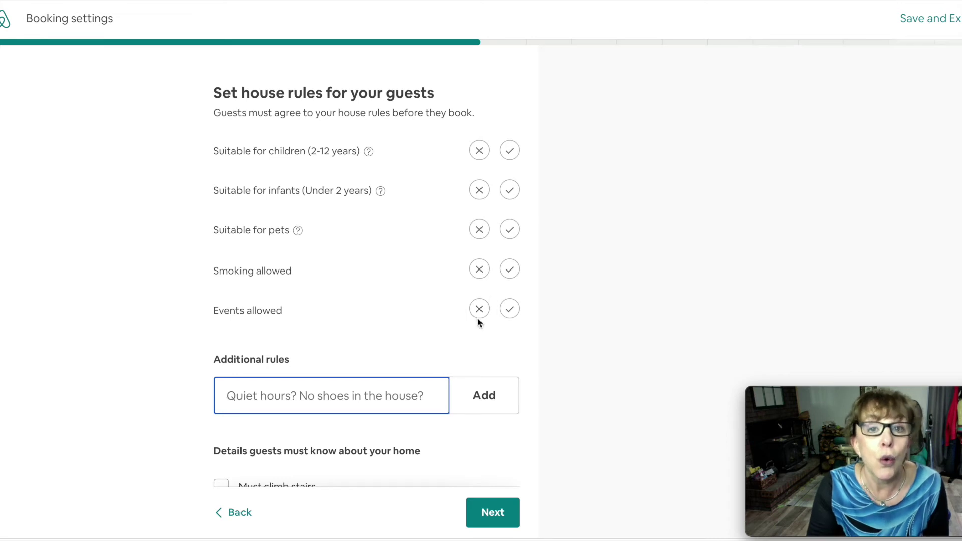
pyautogui.scroll(-5, 478, 322)
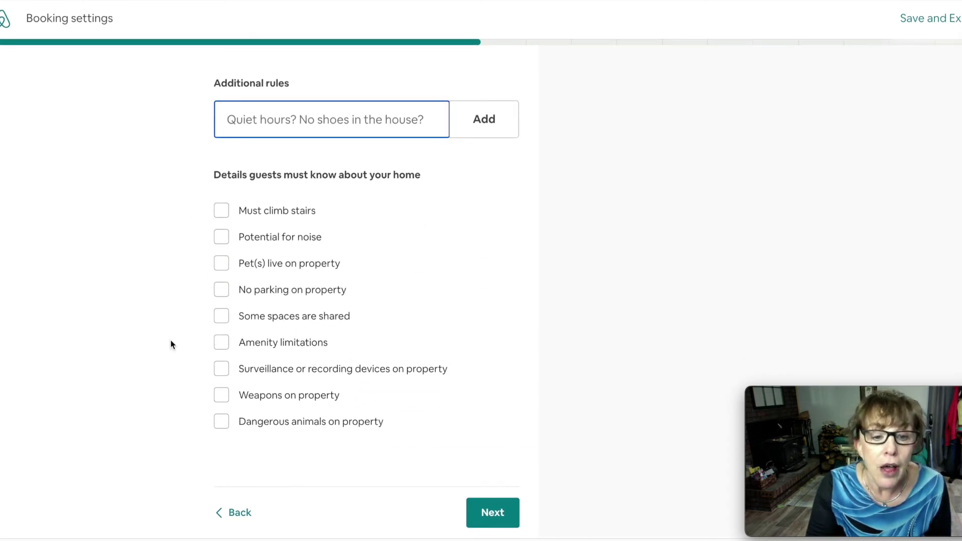
pyautogui.click(220, 211)
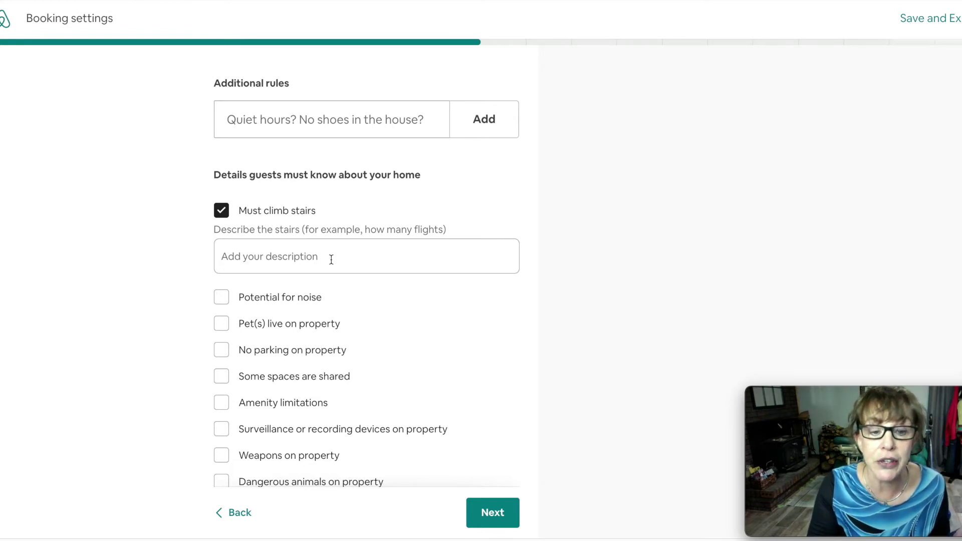
pyautogui.click(221, 326)
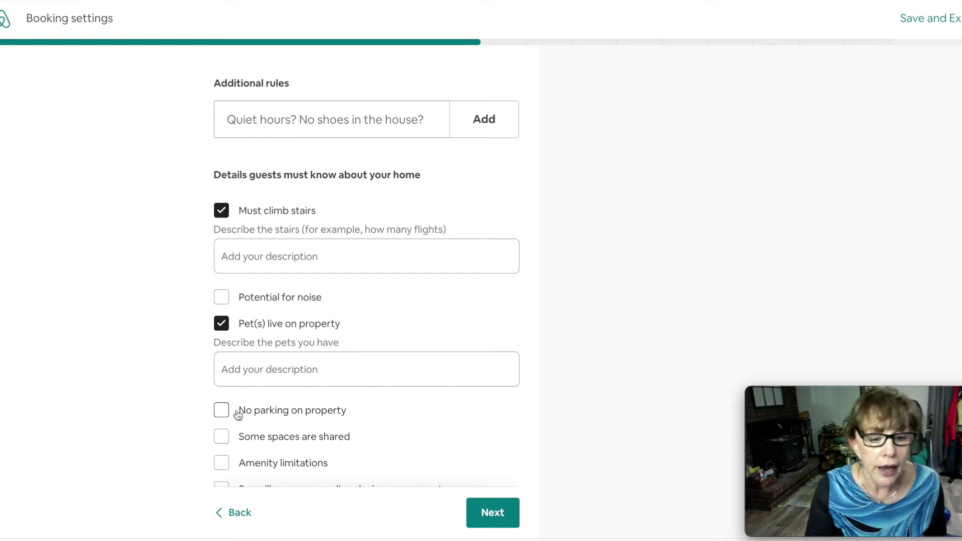
pyautogui.scroll(-3, 381, 420)
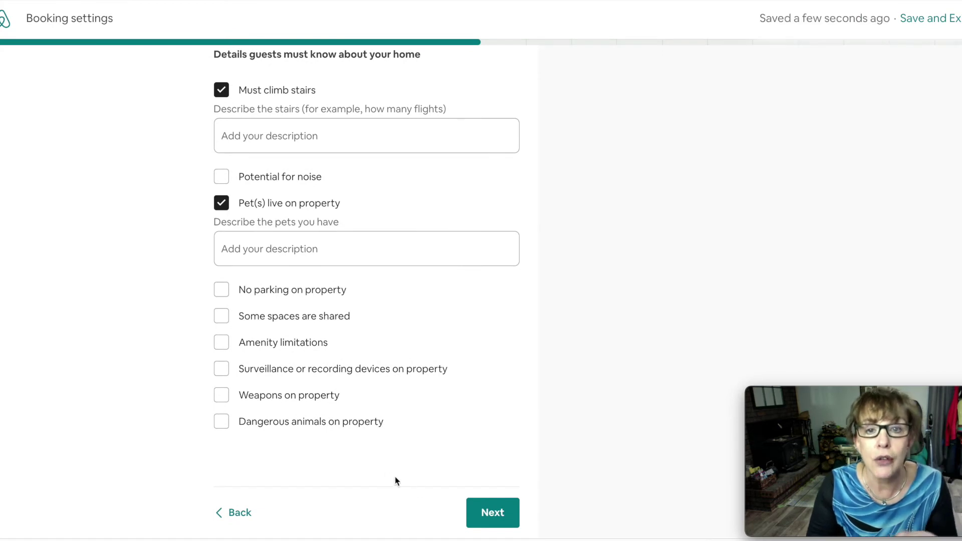
pyautogui.click(493, 513)
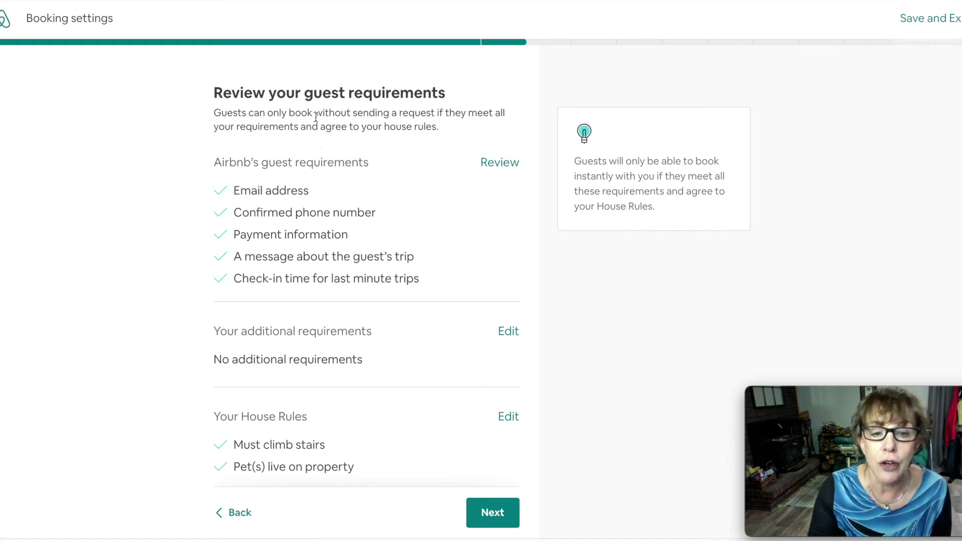
pyautogui.scroll(-1, 399, 395)
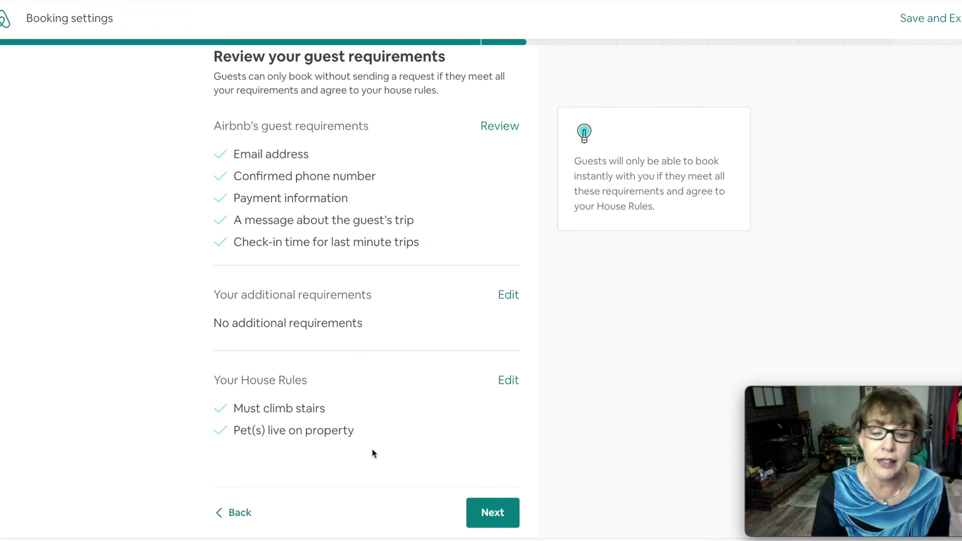
# Step: Move past the guest requirements summary and 'Here's how guests will book with you' page
pyautogui.click(489, 516)
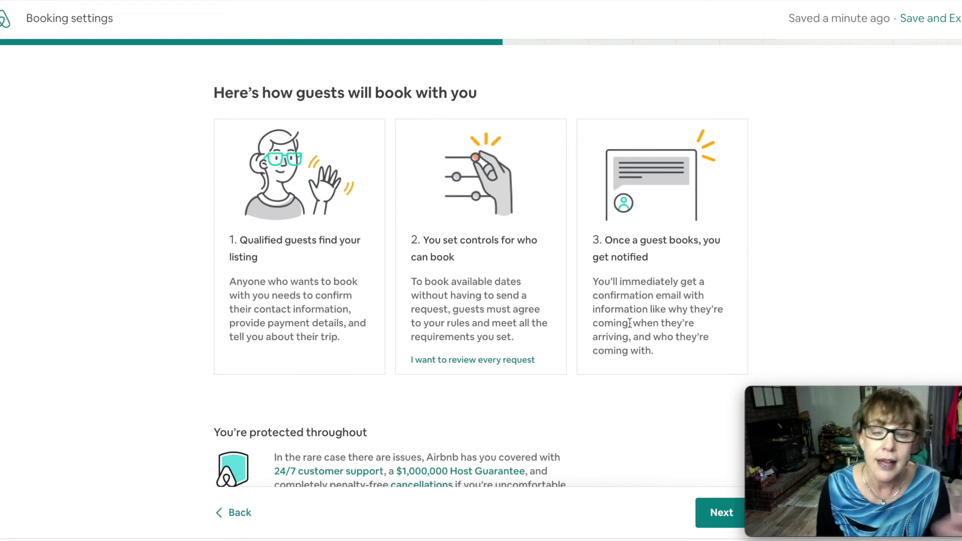
pyautogui.scroll(-1, 586, 496)
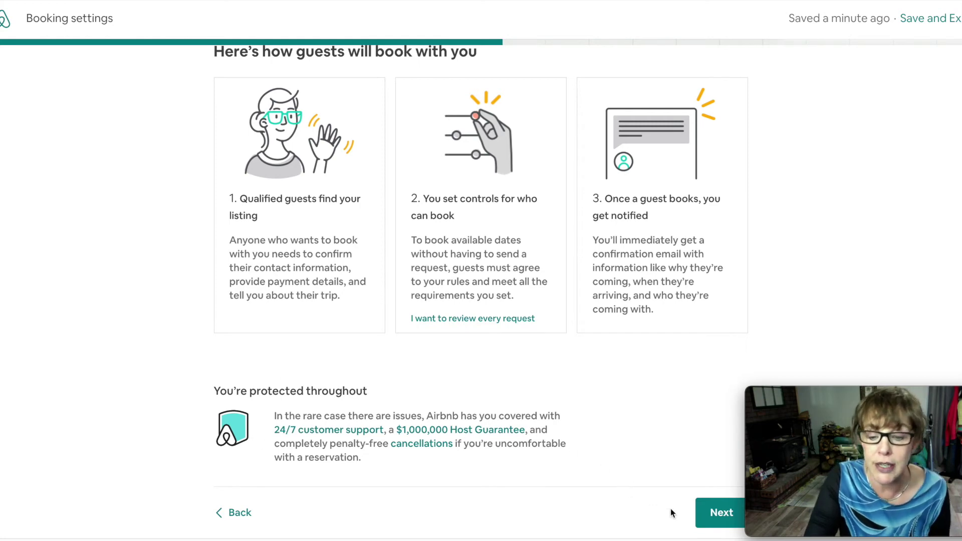
pyautogui.click(722, 521)
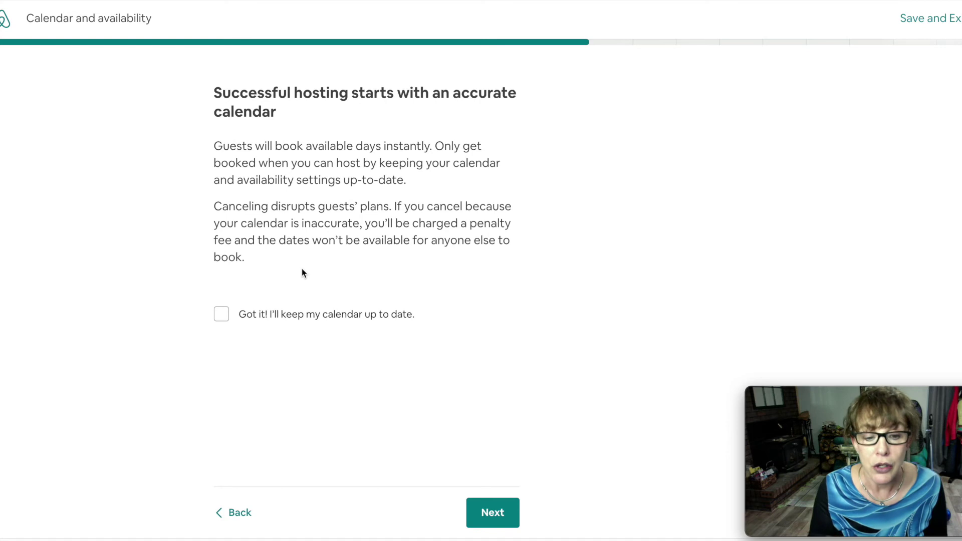
# Step: Tick 'Got it! I'll keep my calendar up to date.'
pyautogui.click(219, 319)
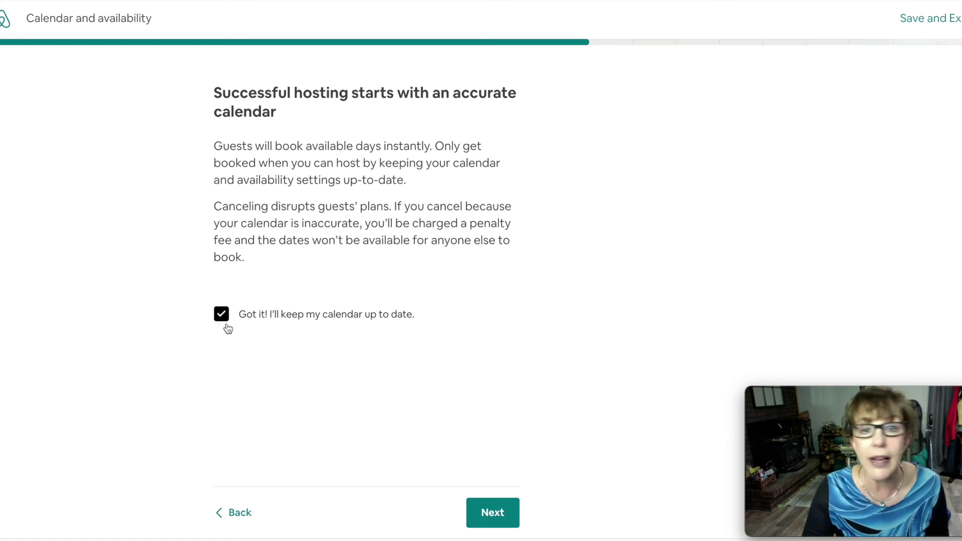
# Step: Answer the availability questions with 'I'm new to this' and 'Not sure yet'
pyautogui.click(492, 516)
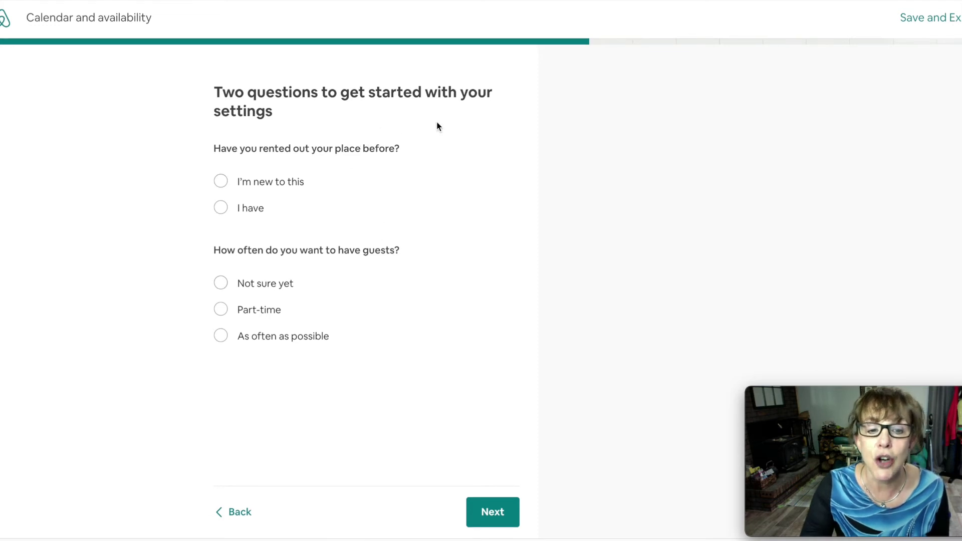
pyautogui.click(221, 182)
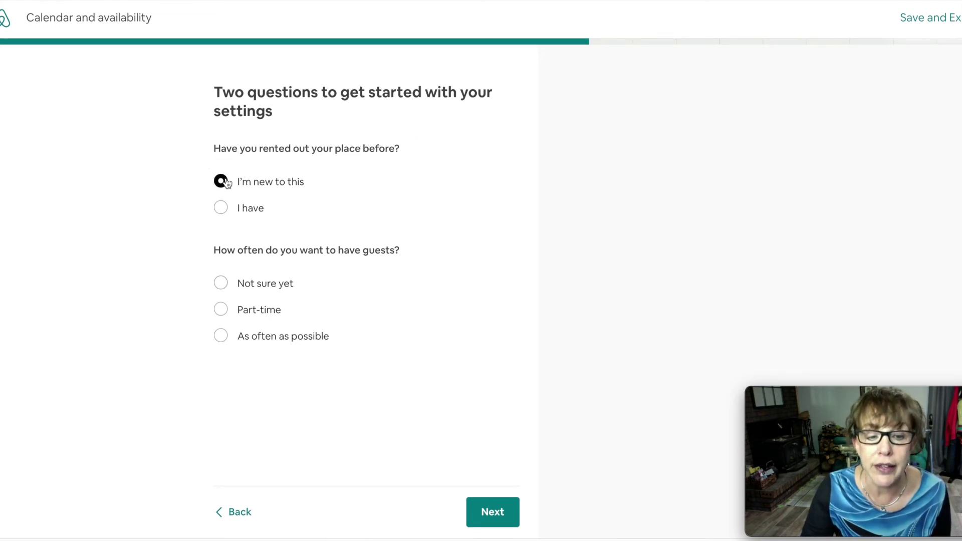
pyautogui.click(220, 282)
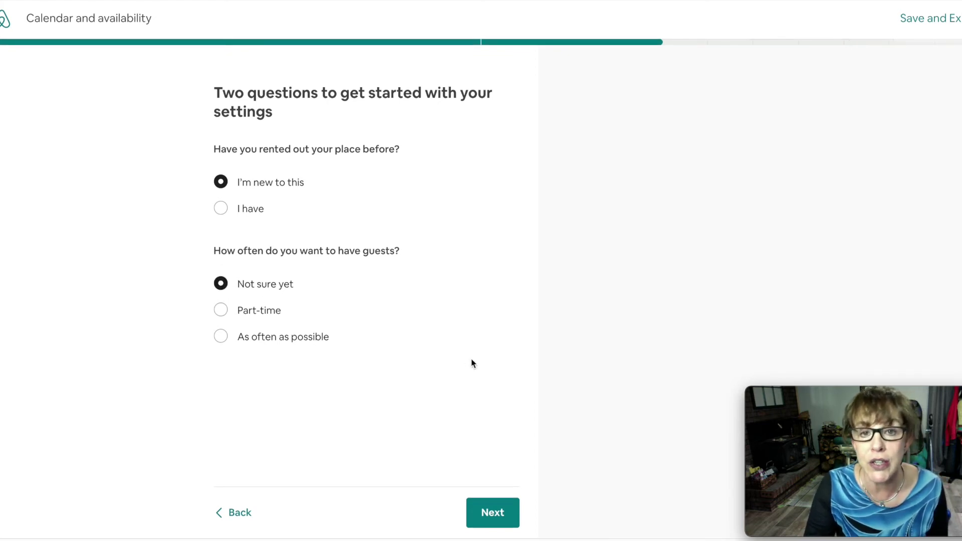
pyautogui.click(497, 517)
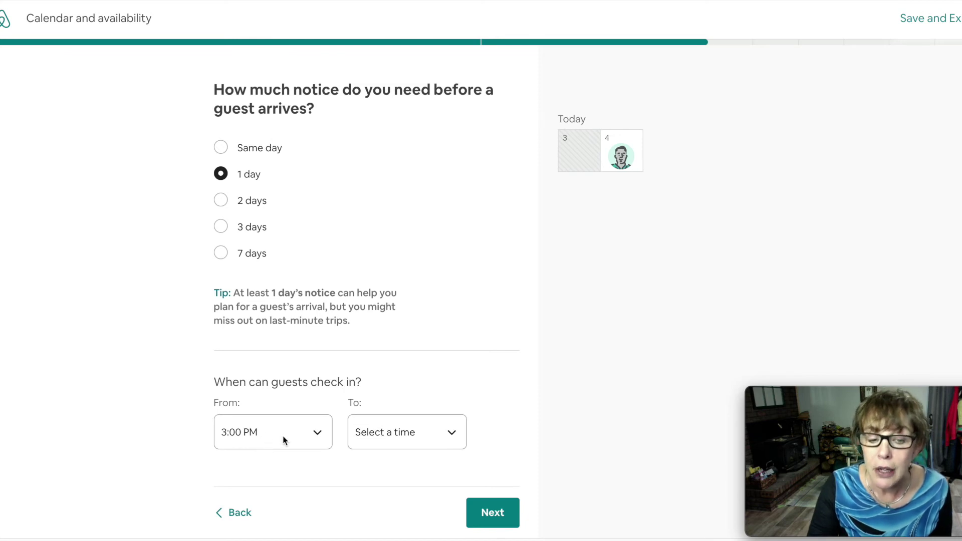
# Step: Keep 1 day's notice and make the check-in window end at 8:00 PM
pyautogui.click(452, 436)
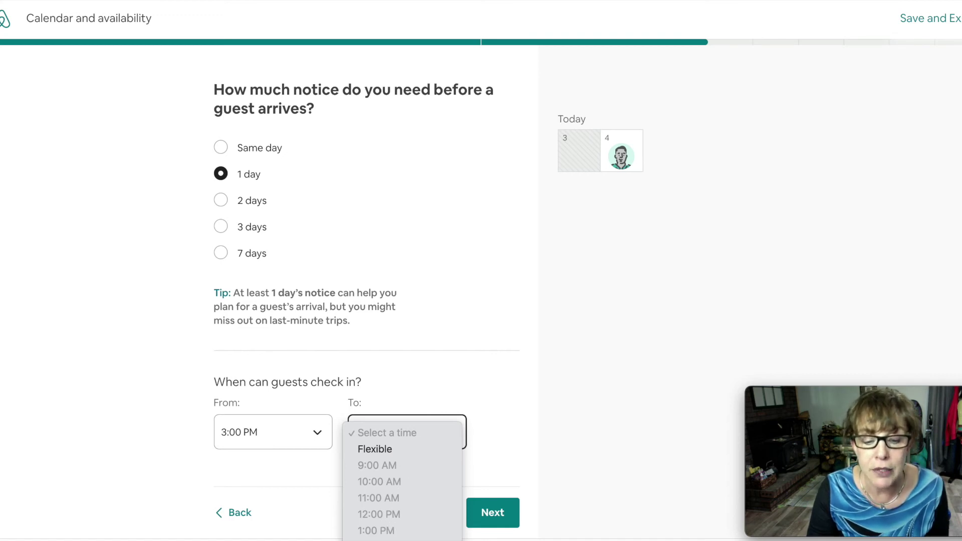
pyautogui.click(421, 510)
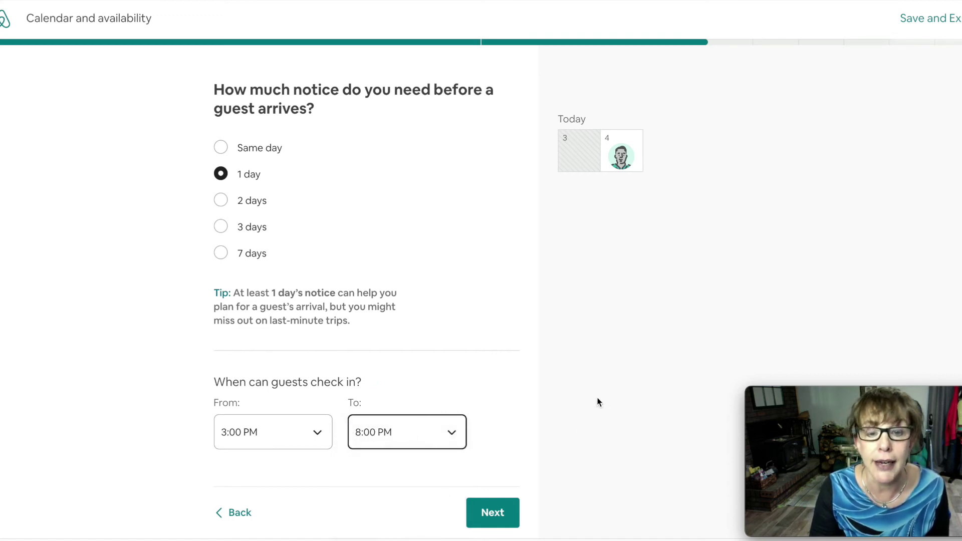
pyautogui.click(488, 517)
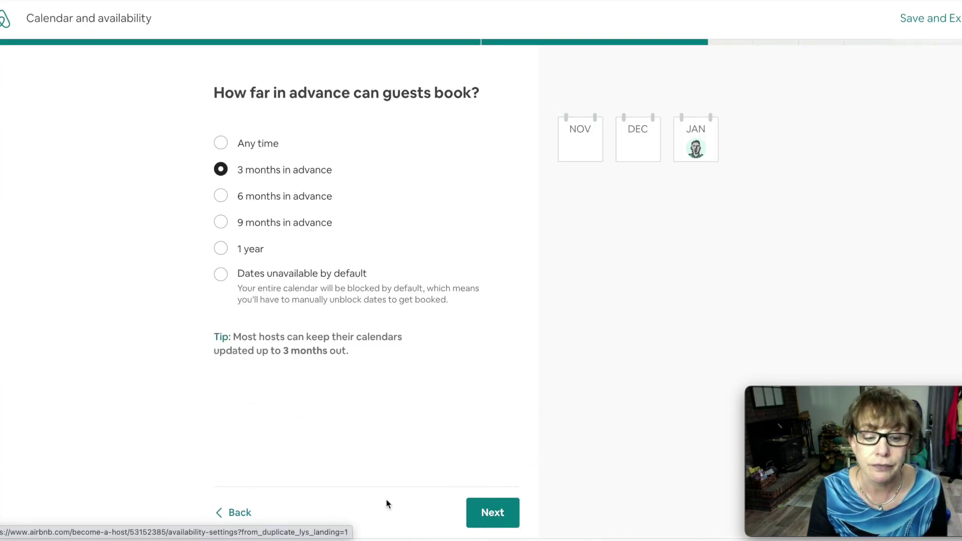
# Step: Change how far in advance guests can book from 3 months to 1 year
pyautogui.click(238, 514)
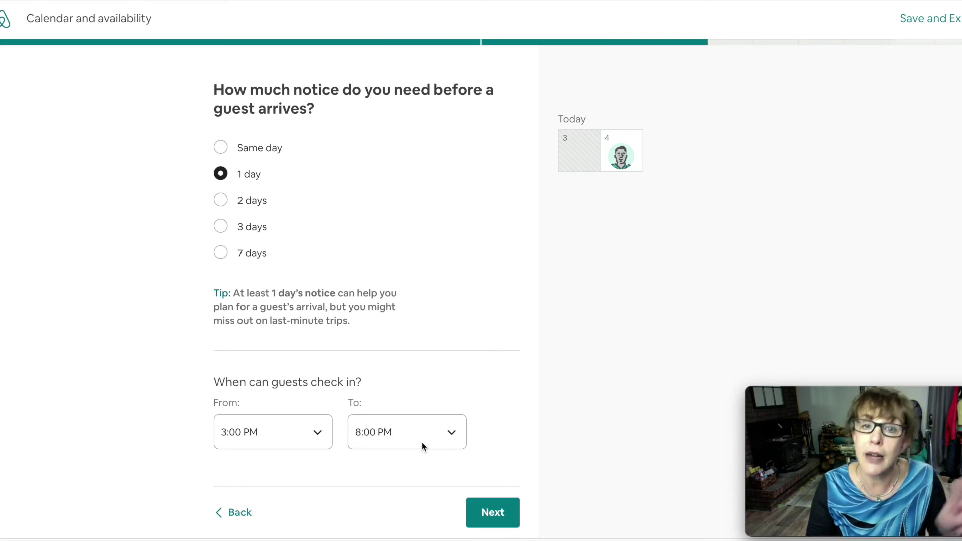
pyautogui.click(490, 516)
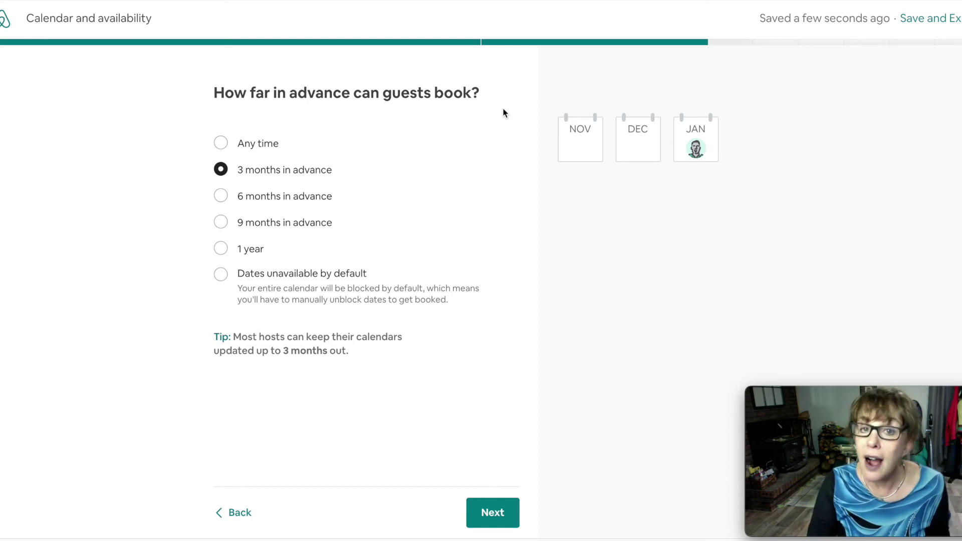
pyautogui.click(222, 250)
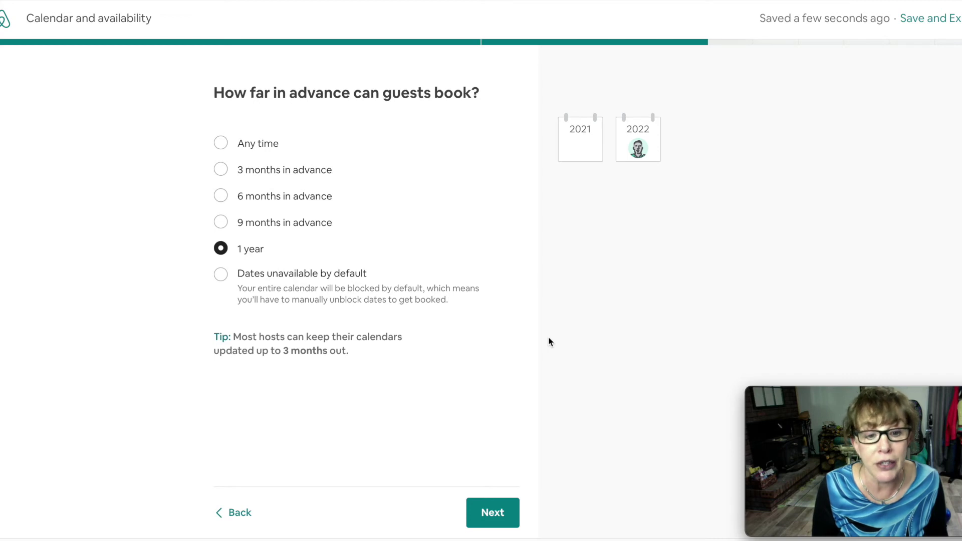
# Step: Raise the minimum stay to 29 nights, leaving no maximum
pyautogui.click(492, 512)
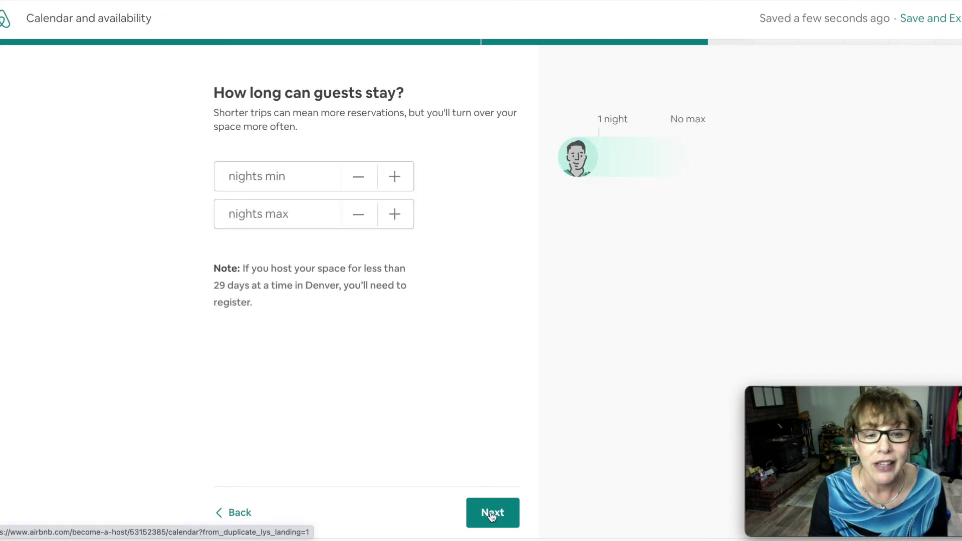
pyautogui.click(395, 178)
pyautogui.click(394, 178)
pyautogui.click(395, 178)
pyautogui.click(395, 178)
pyautogui.click(395, 178)
pyautogui.click(395, 178)
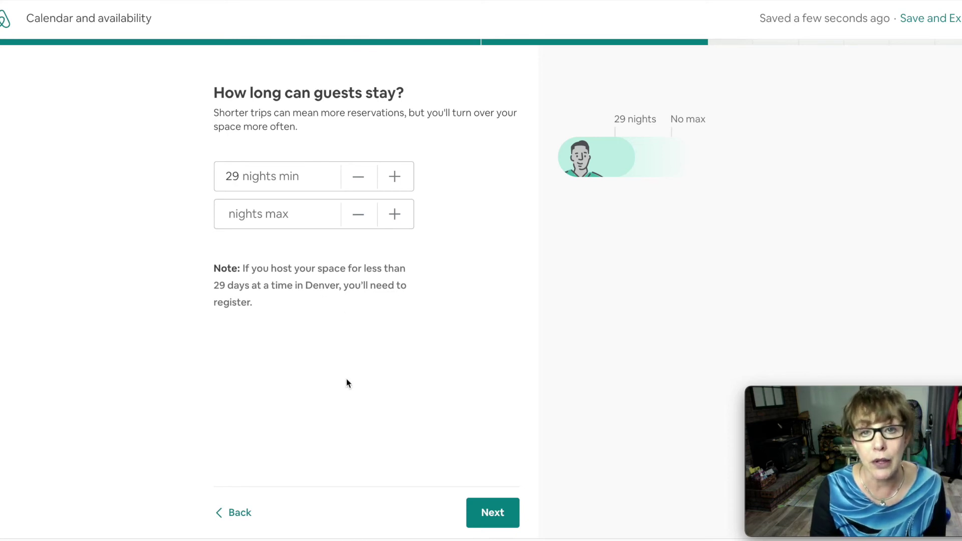
pyautogui.click(489, 514)
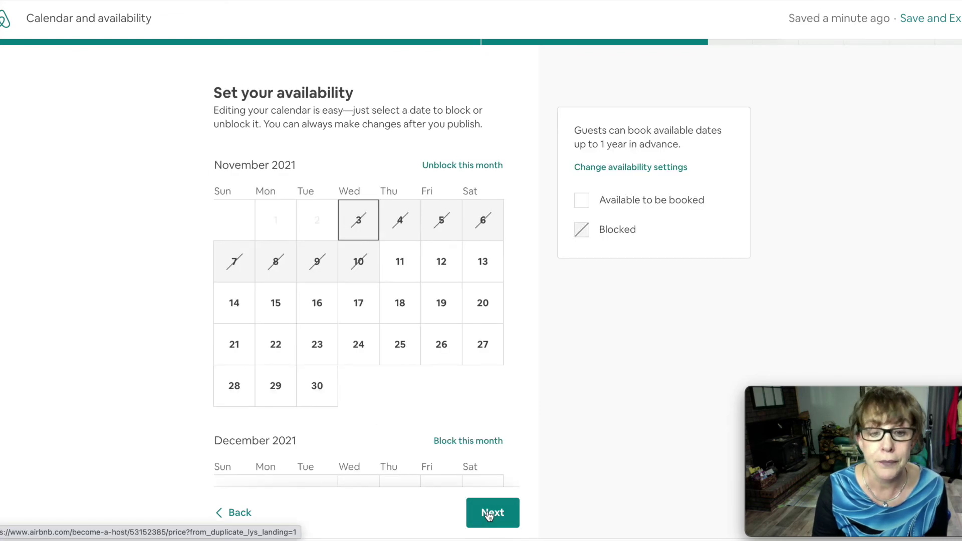
# Step: Unblock November 5 through 10, leaving only November 3 and 4 blocked
pyautogui.scroll(-1, 266, 213)
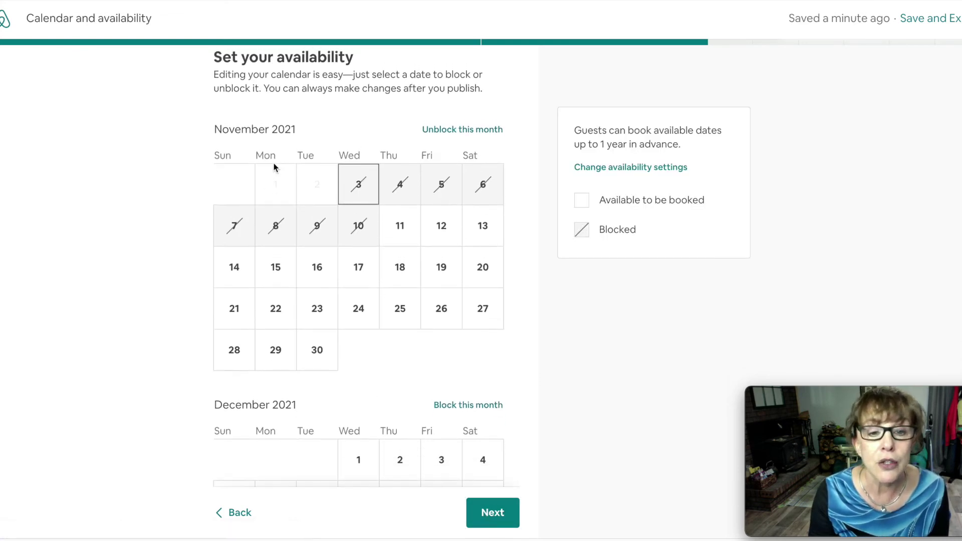
pyautogui.scroll(1, 272, 170)
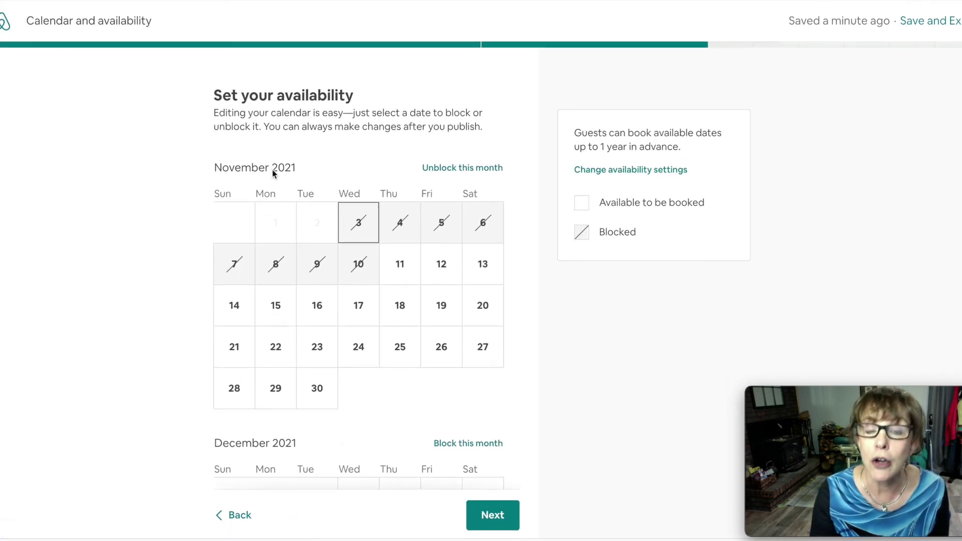
pyautogui.click(357, 266)
pyautogui.click(318, 264)
pyautogui.click(270, 268)
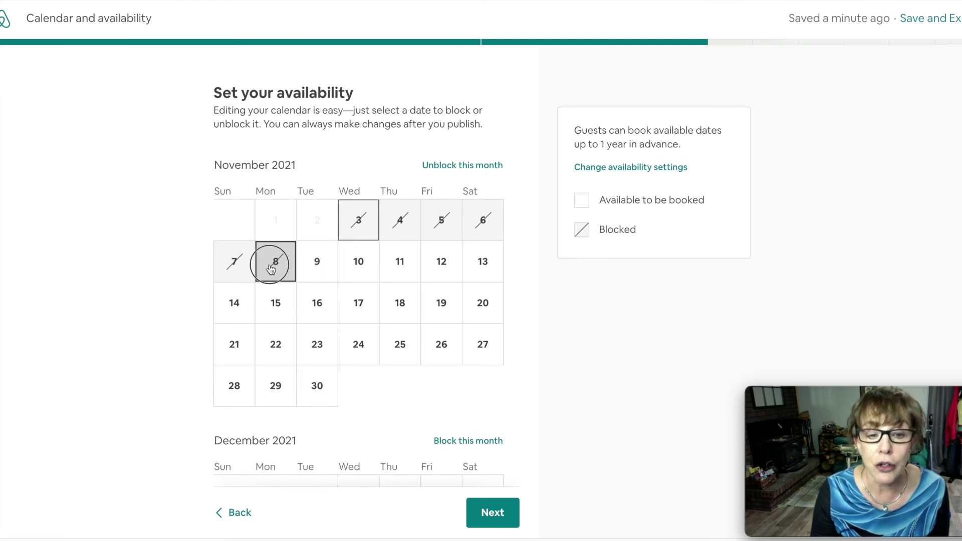
pyautogui.click(225, 267)
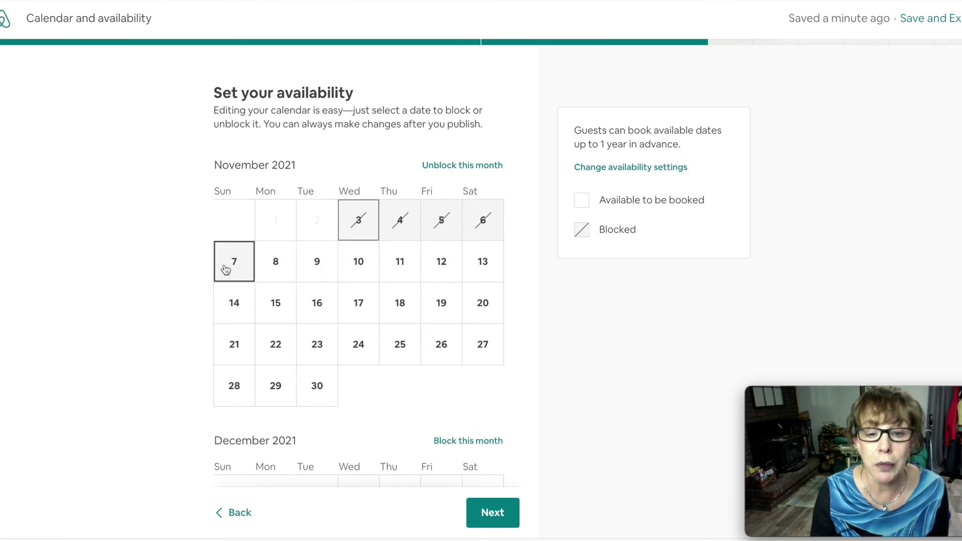
pyautogui.click(483, 223)
pyautogui.click(441, 222)
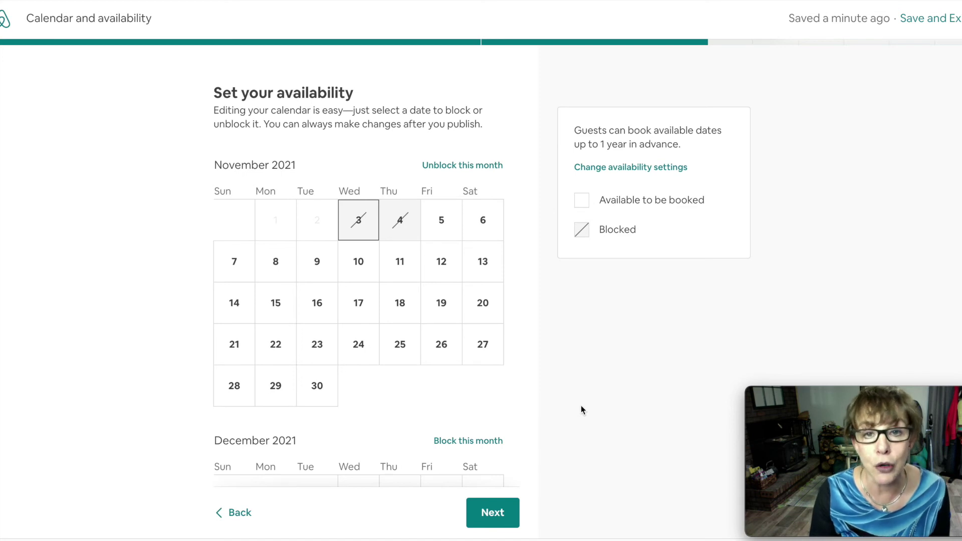
pyautogui.click(497, 514)
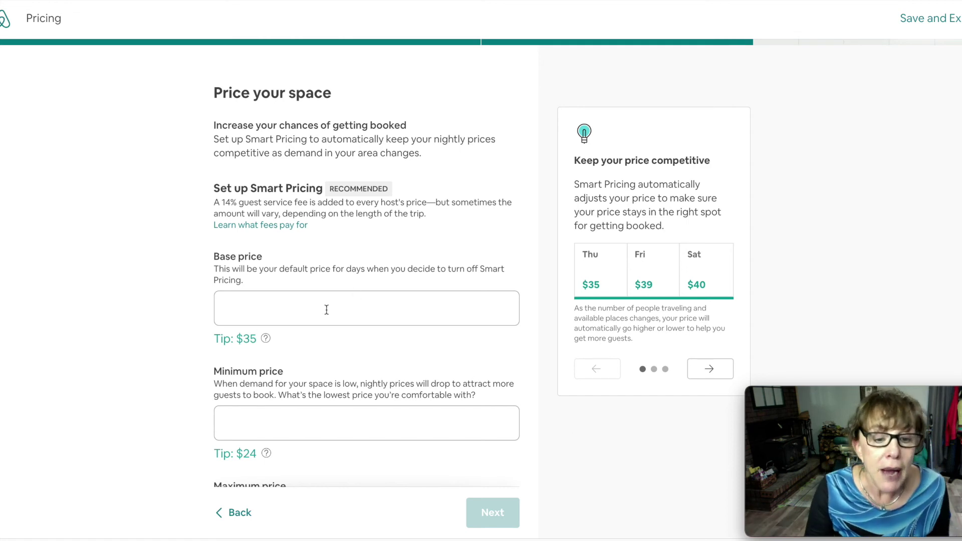
# Step: Enter base price 35, minimum 35 and maximum 105, then choose one fixed base price per night
pyautogui.click(278, 306)
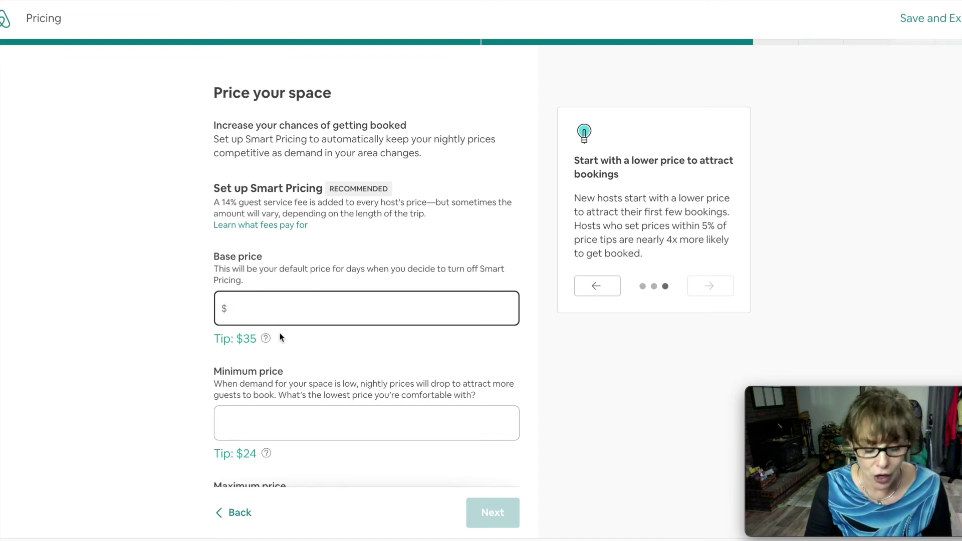
pyautogui.write('3')
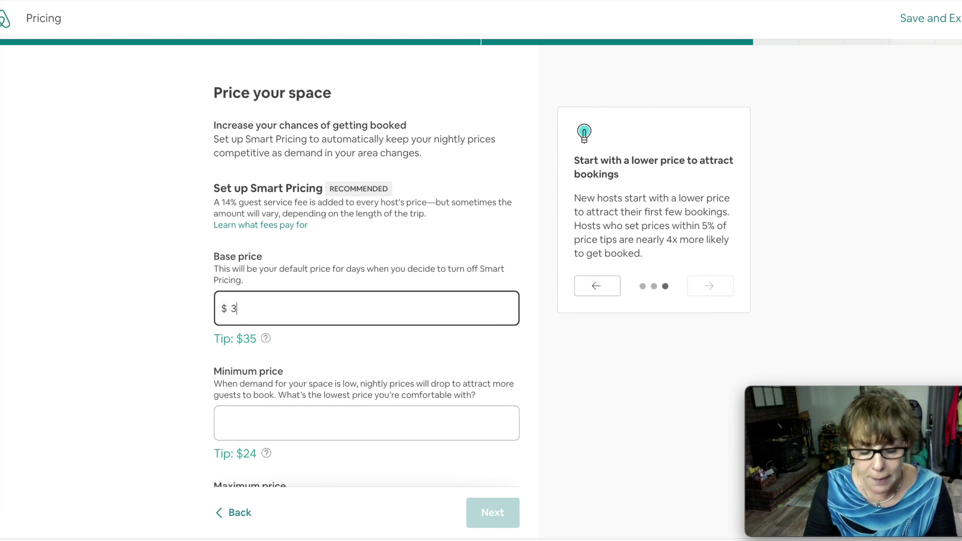
pyautogui.write('5')
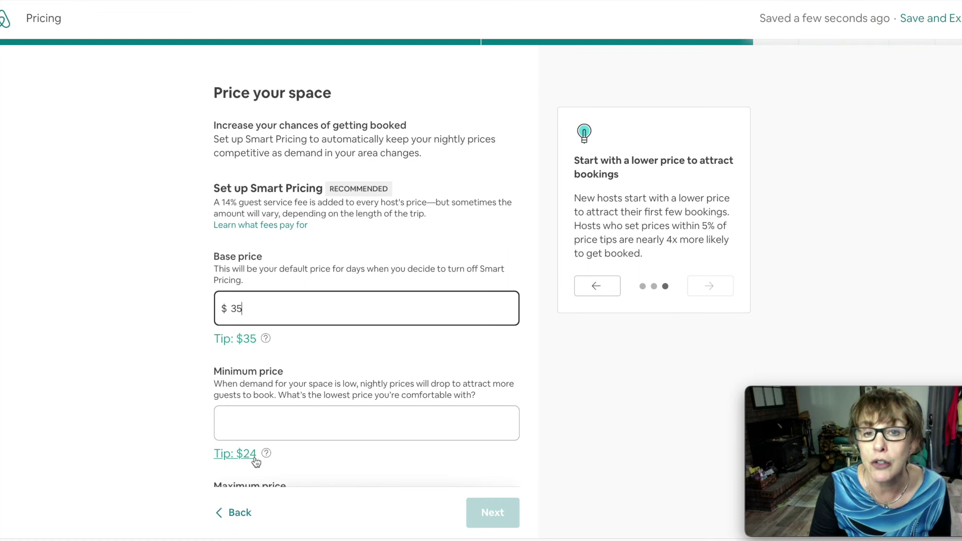
pyautogui.click(265, 421)
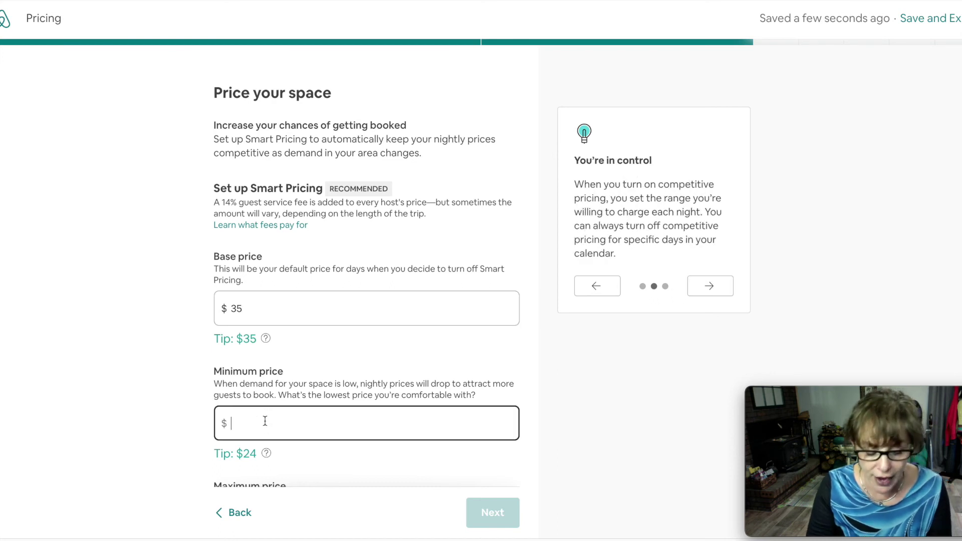
pyautogui.write('35')
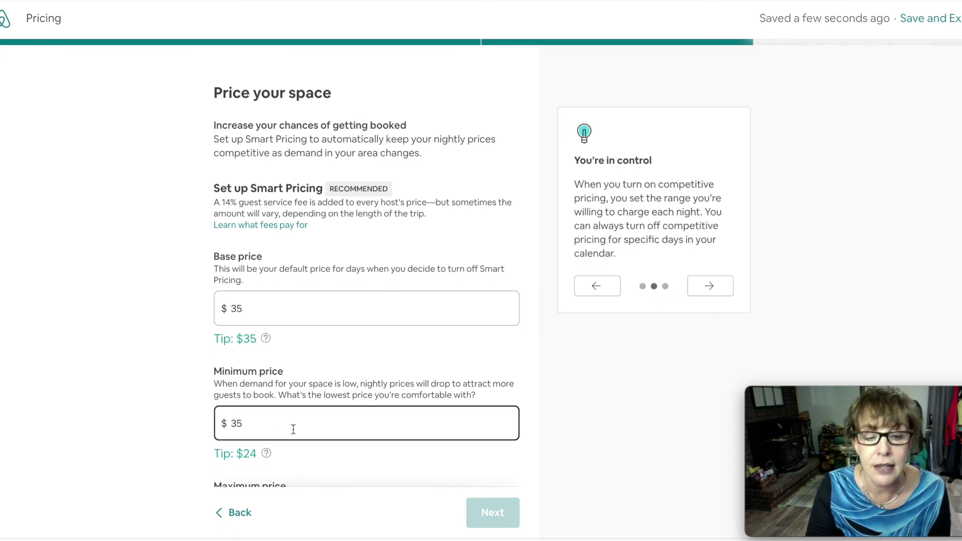
pyautogui.scroll(-1, 293, 431)
pyautogui.scroll(-1, 293, 433)
pyautogui.click(291, 381)
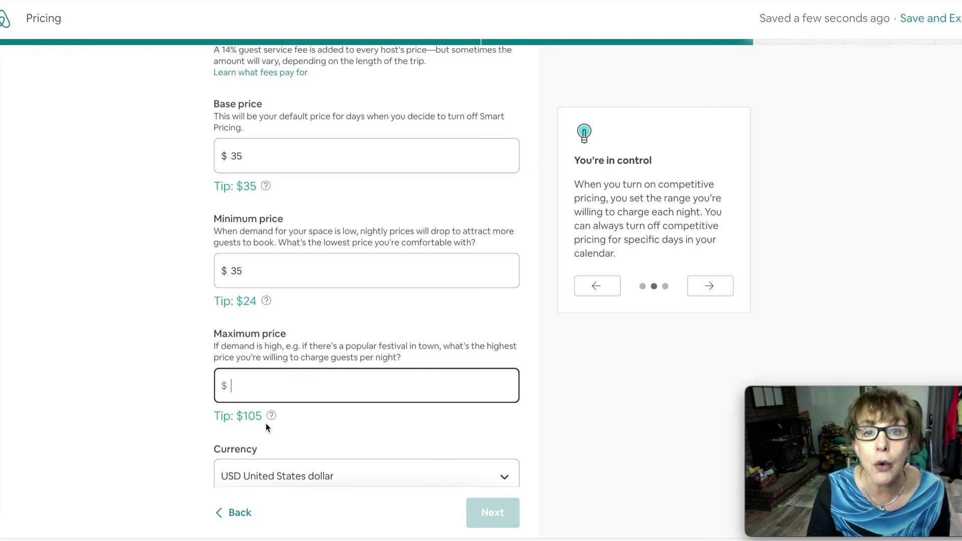
pyautogui.write('105')
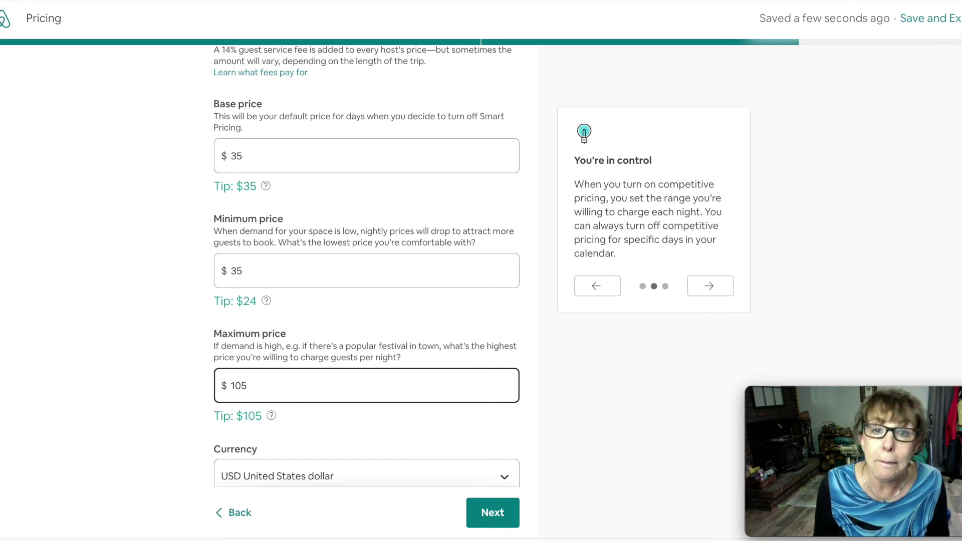
pyautogui.click(290, 446)
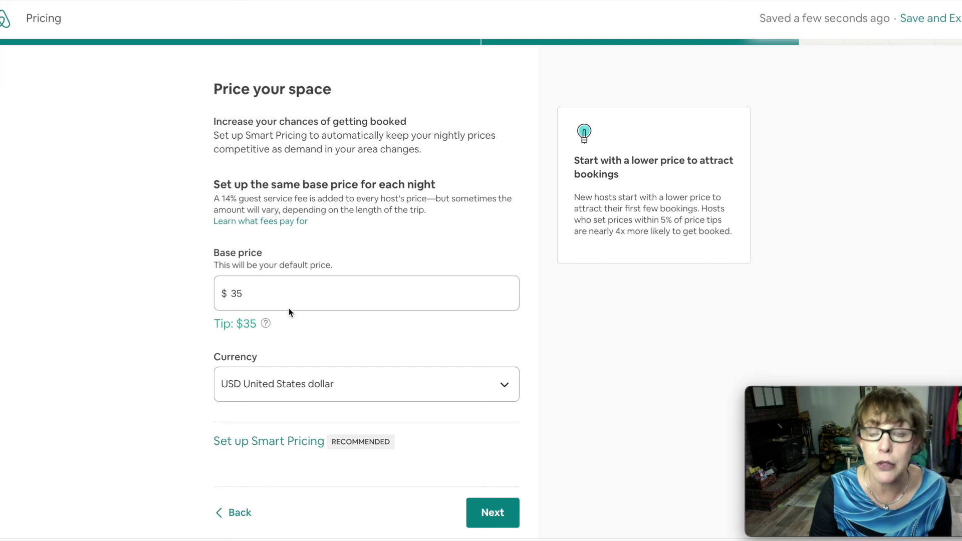
# Step: Choose 'Don't add a special offer' for first guests and continue to length-of-stay discounts
pyautogui.click(496, 518)
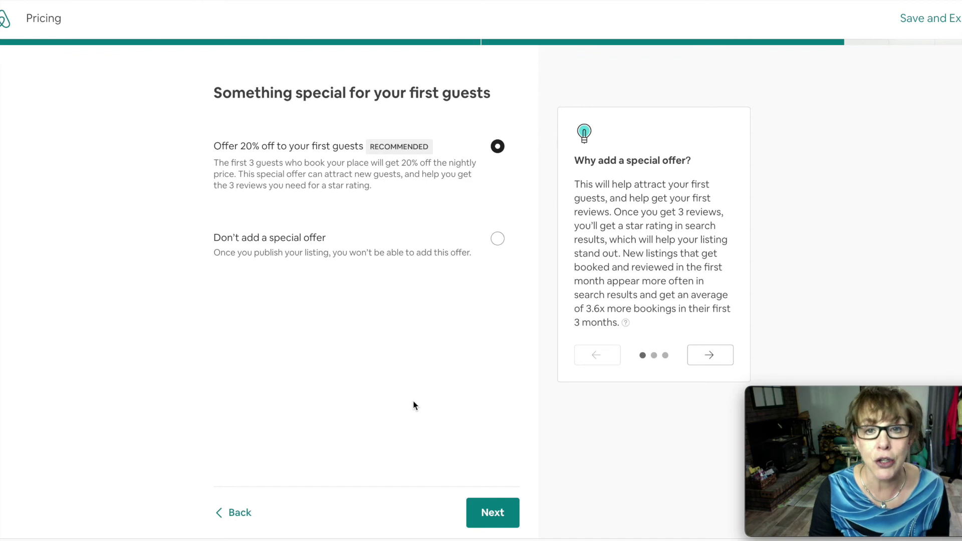
pyautogui.click(497, 239)
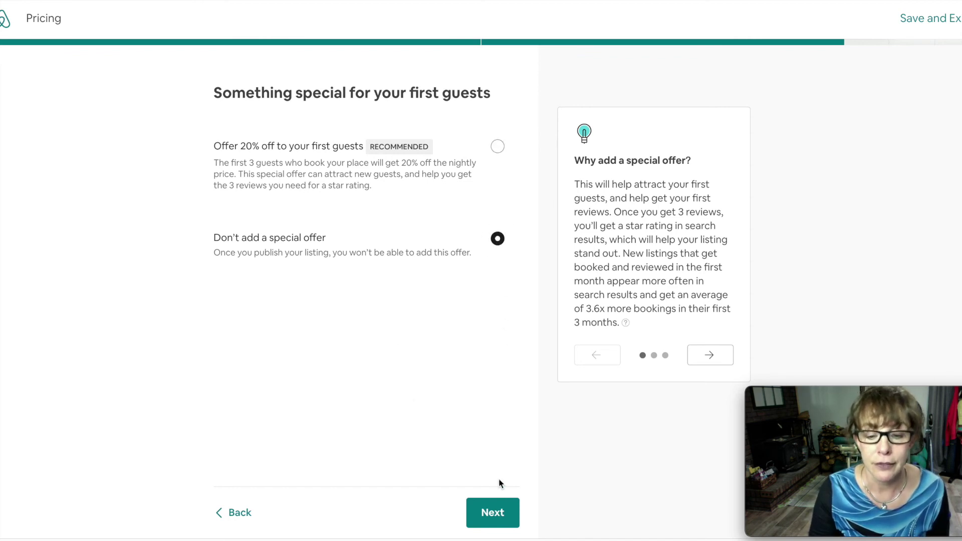
pyautogui.click(496, 521)
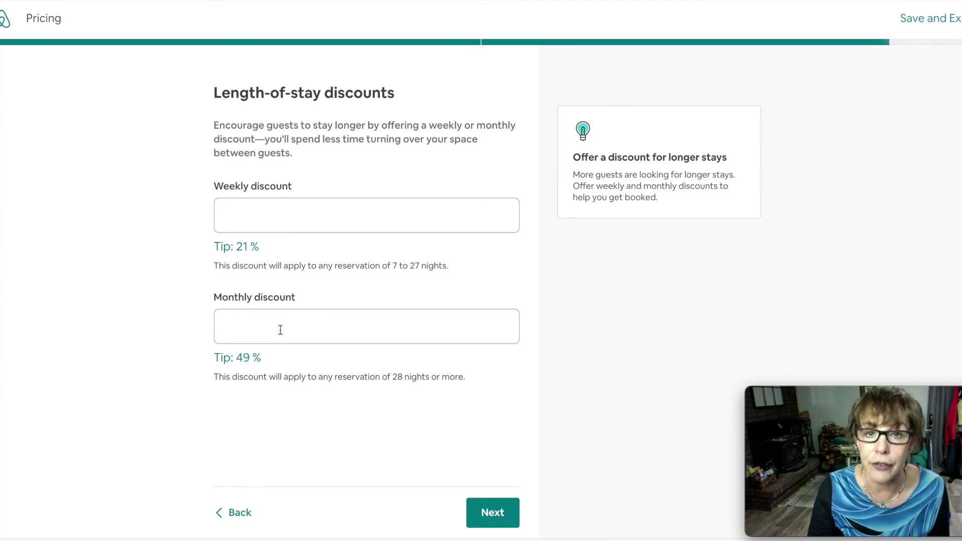
# Step: Set the monthly discount to 25% instead of the suggested 49%, leaving weekly empty, and submit
pyautogui.click(280, 330)
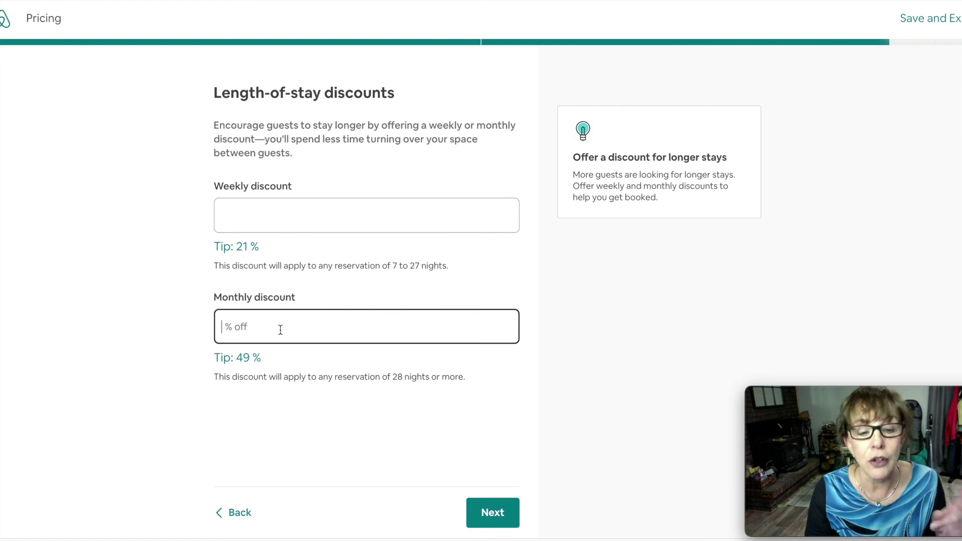
pyautogui.click(255, 358)
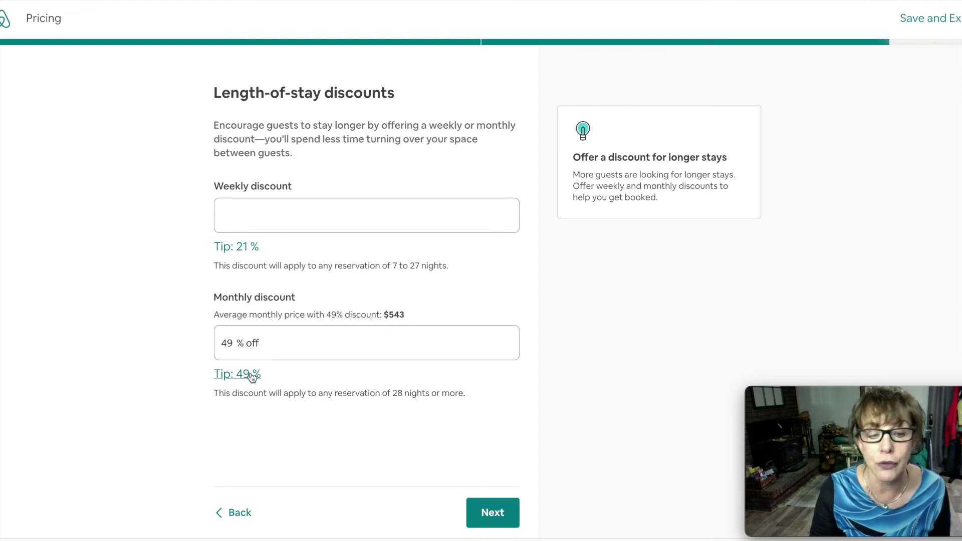
pyautogui.click(266, 342)
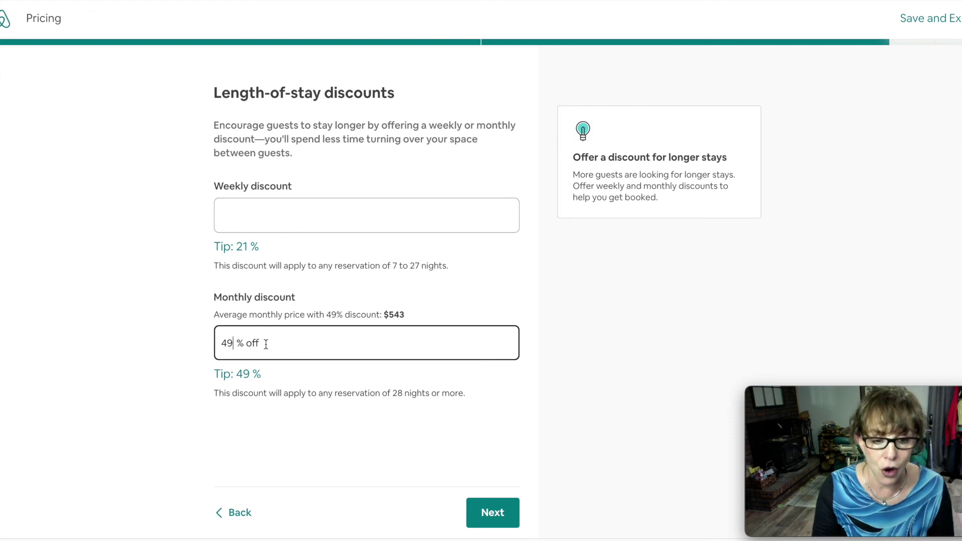
pyautogui.press('BackSpace')
pyautogui.press('BackSpace')
pyautogui.write('25')
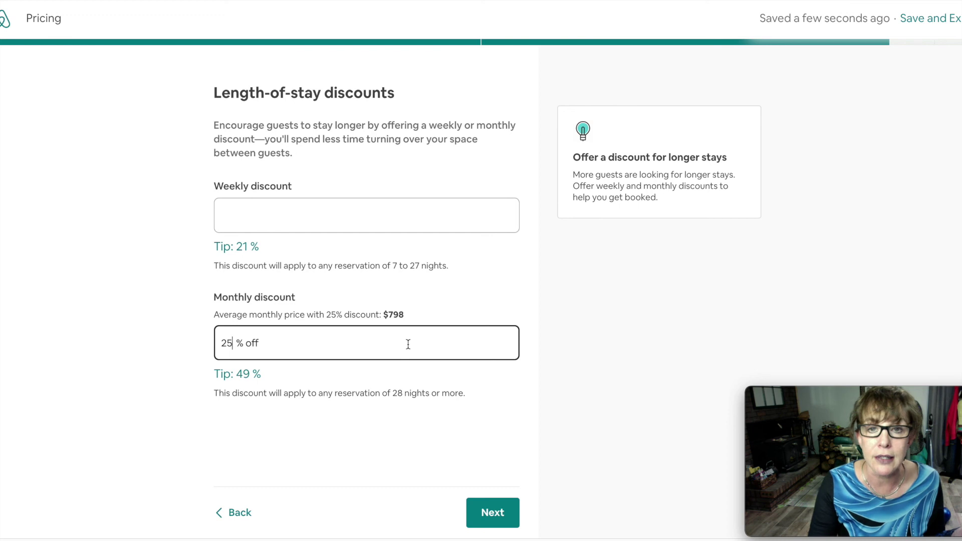
pyautogui.press('Return')
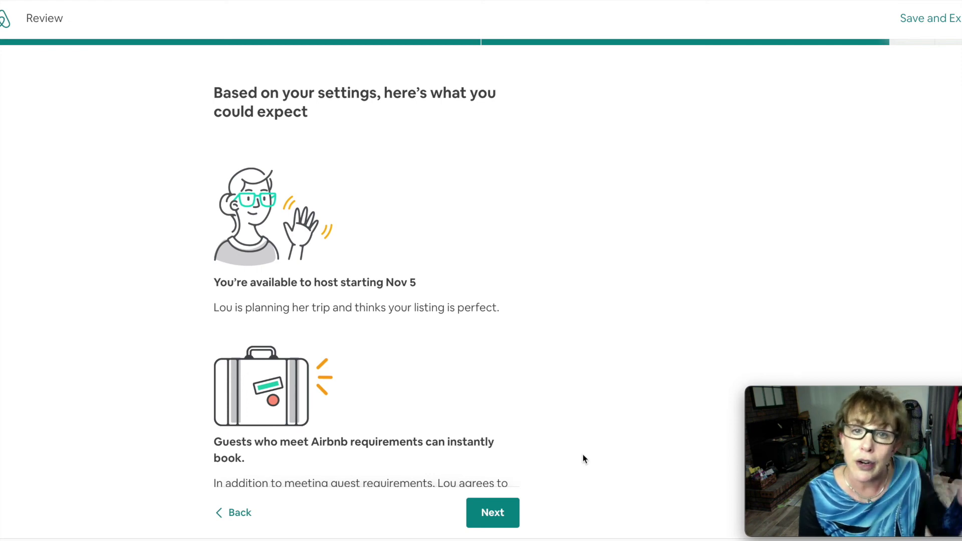
pyautogui.scroll(-4, 484, 372)
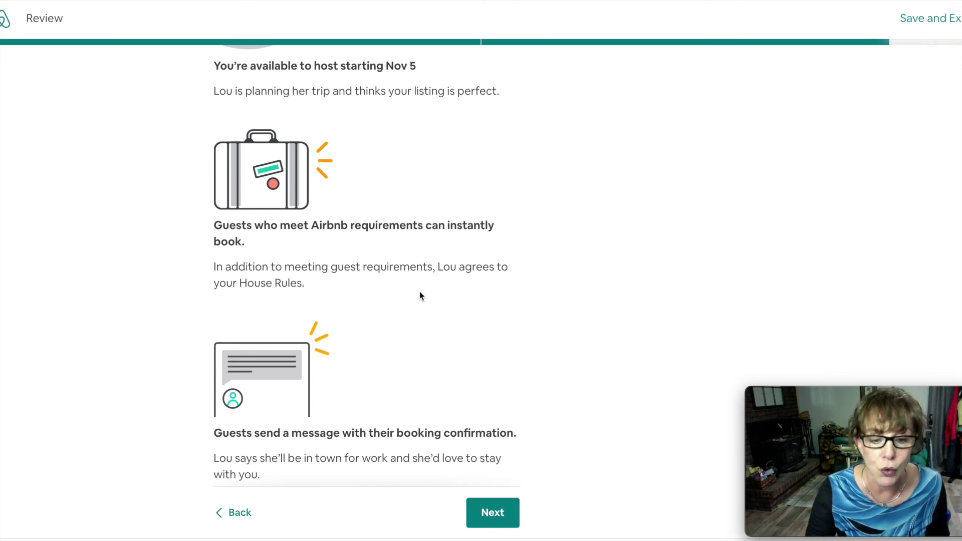
pyautogui.scroll(-5, 419, 295)
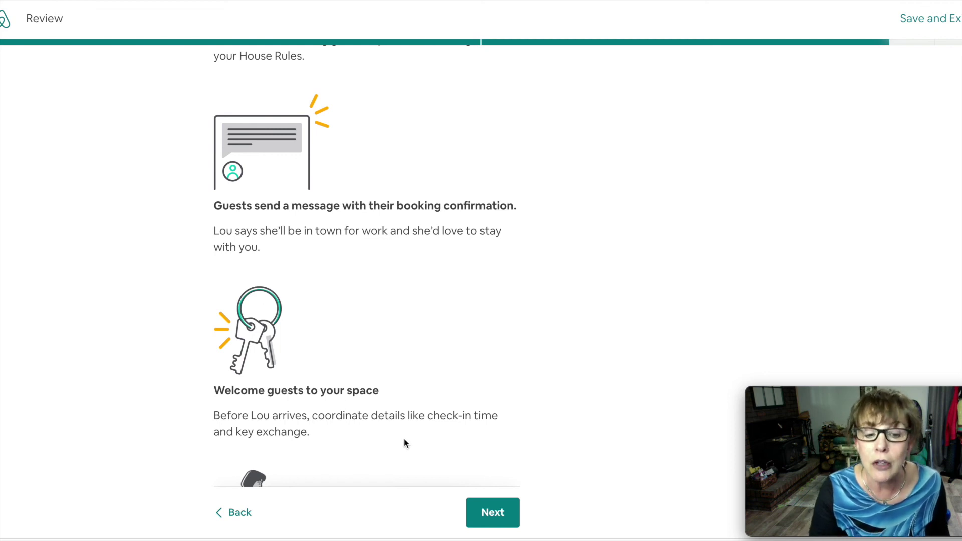
pyautogui.scroll(-1, 404, 439)
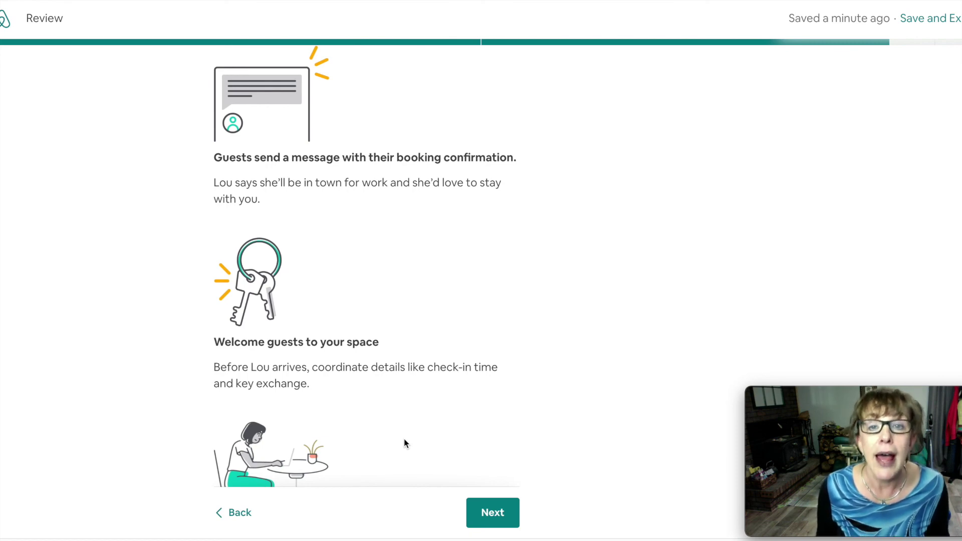
pyautogui.scroll(-3, 404, 439)
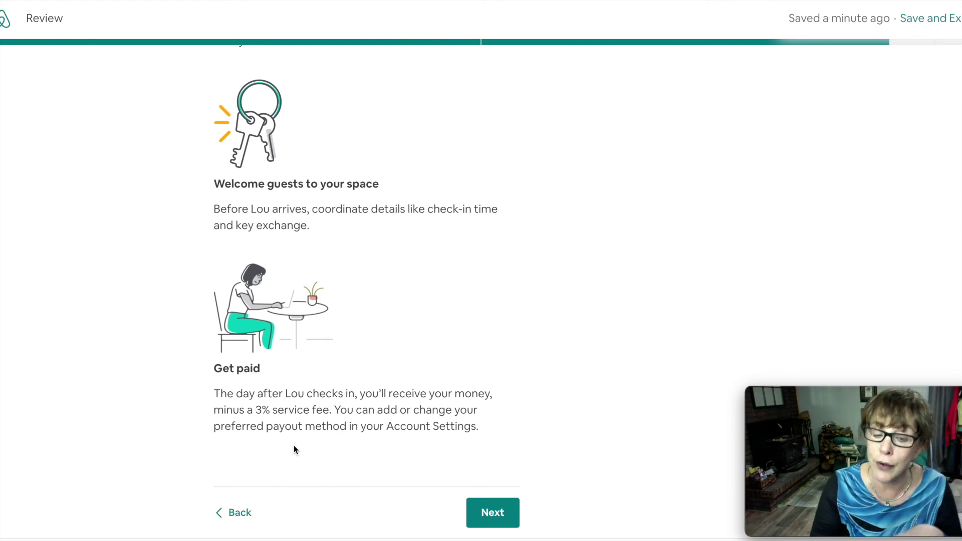
pyautogui.click(492, 516)
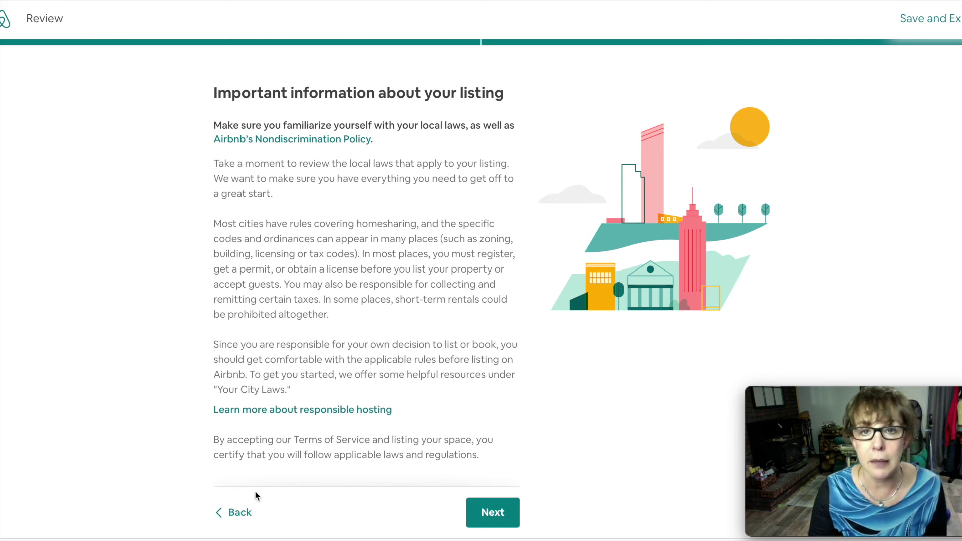
# Step: Confirm the 'Important information about your listing' page to reach 'You're ready to publish!'
pyautogui.click(482, 517)
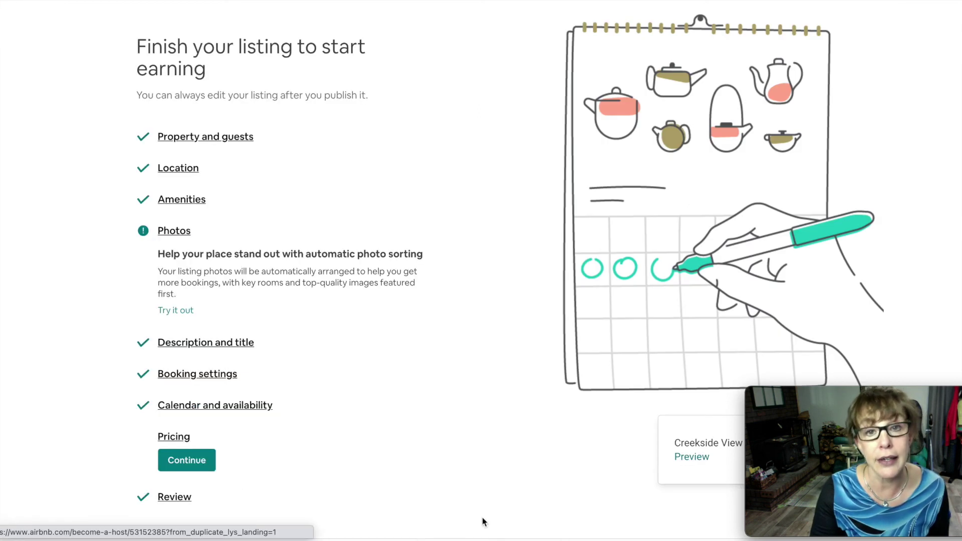